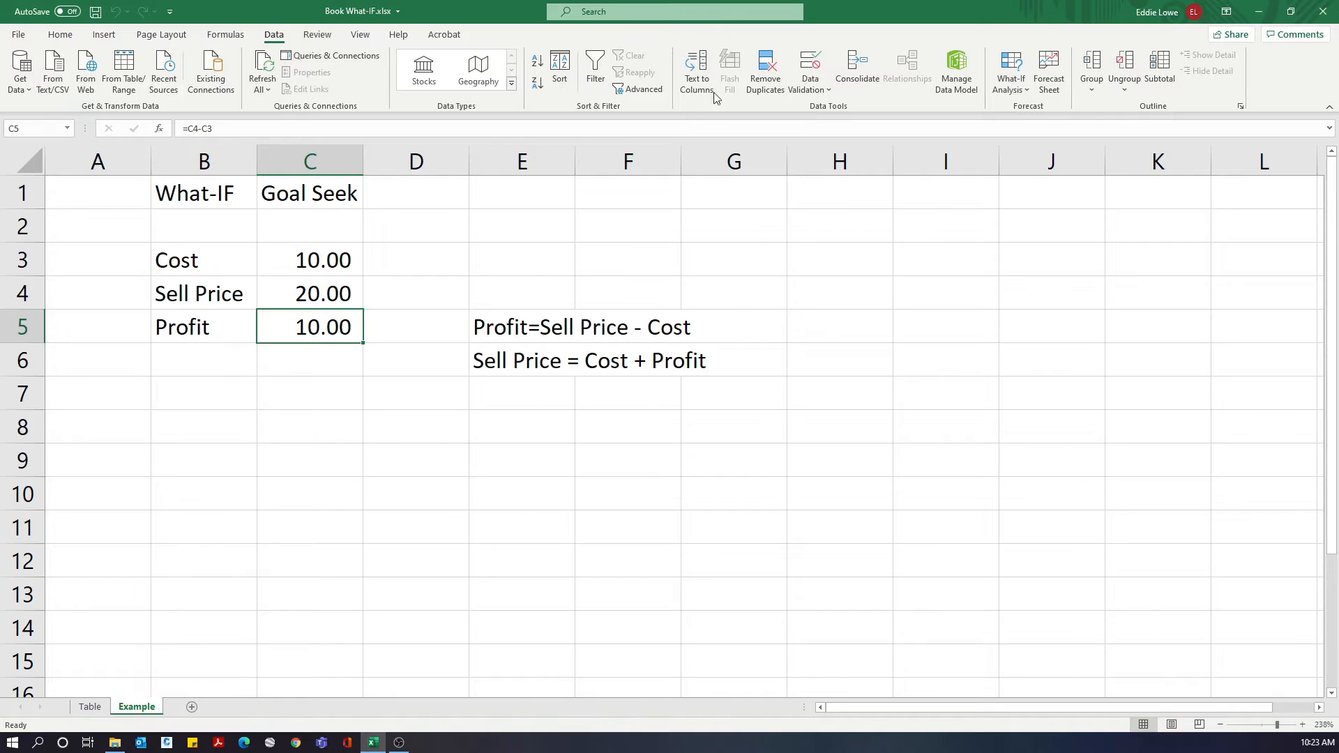
Use Goal Seek to bring Profit in C5 to 15 by changing the Sell Price in C4, and keep the solution
left_click(1009, 87)
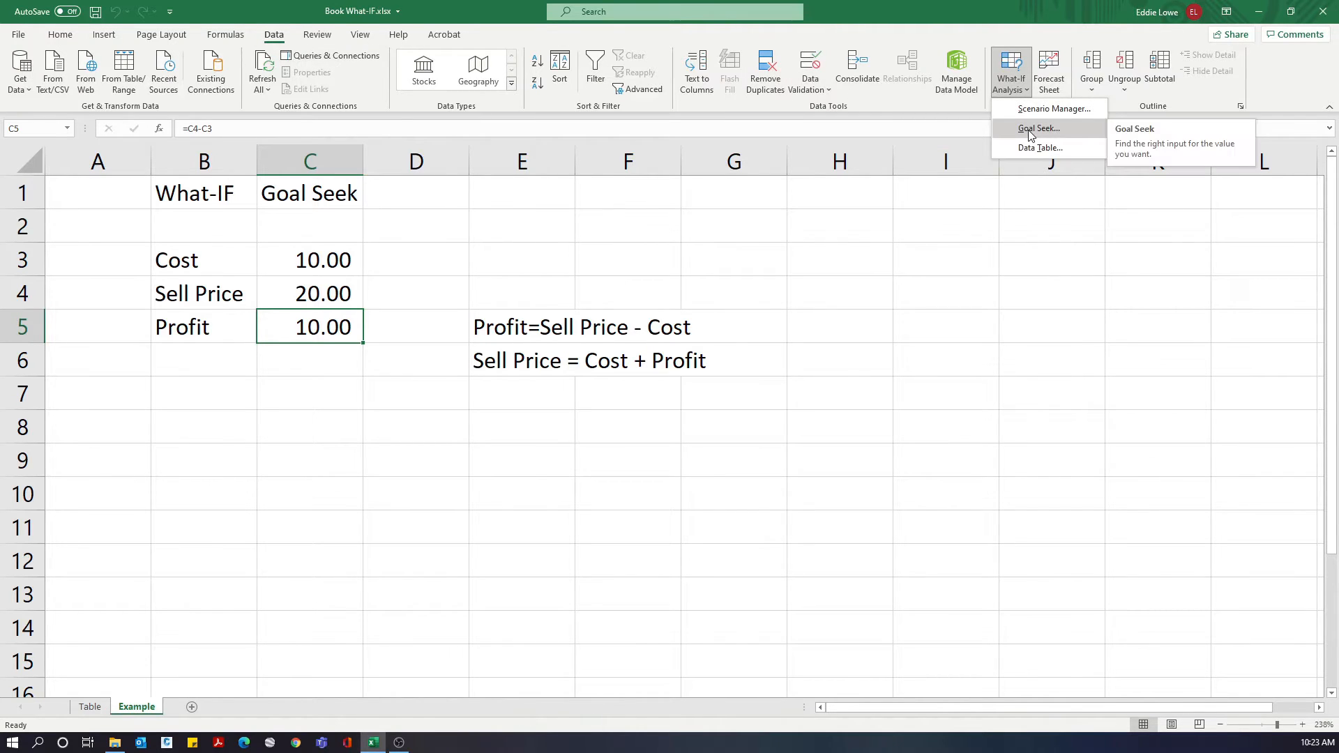
left_click(636, 202)
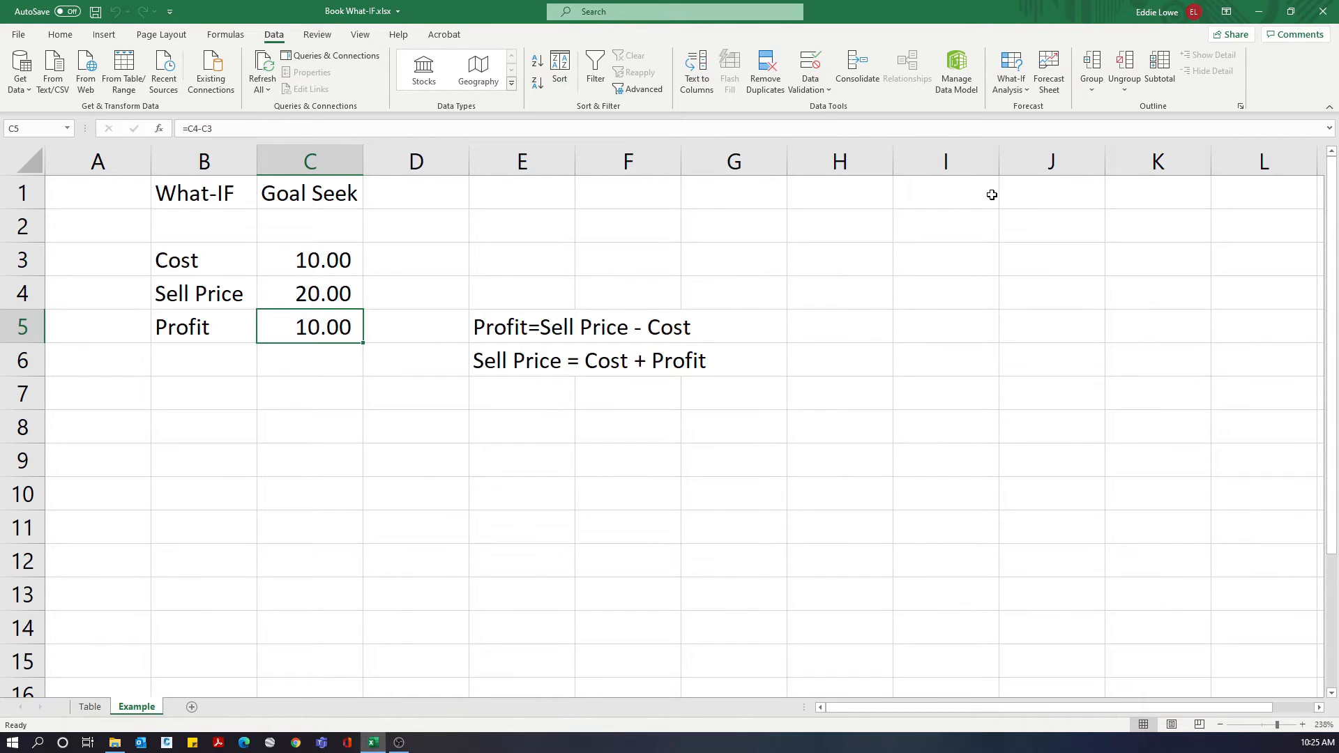
left_click(1006, 90)
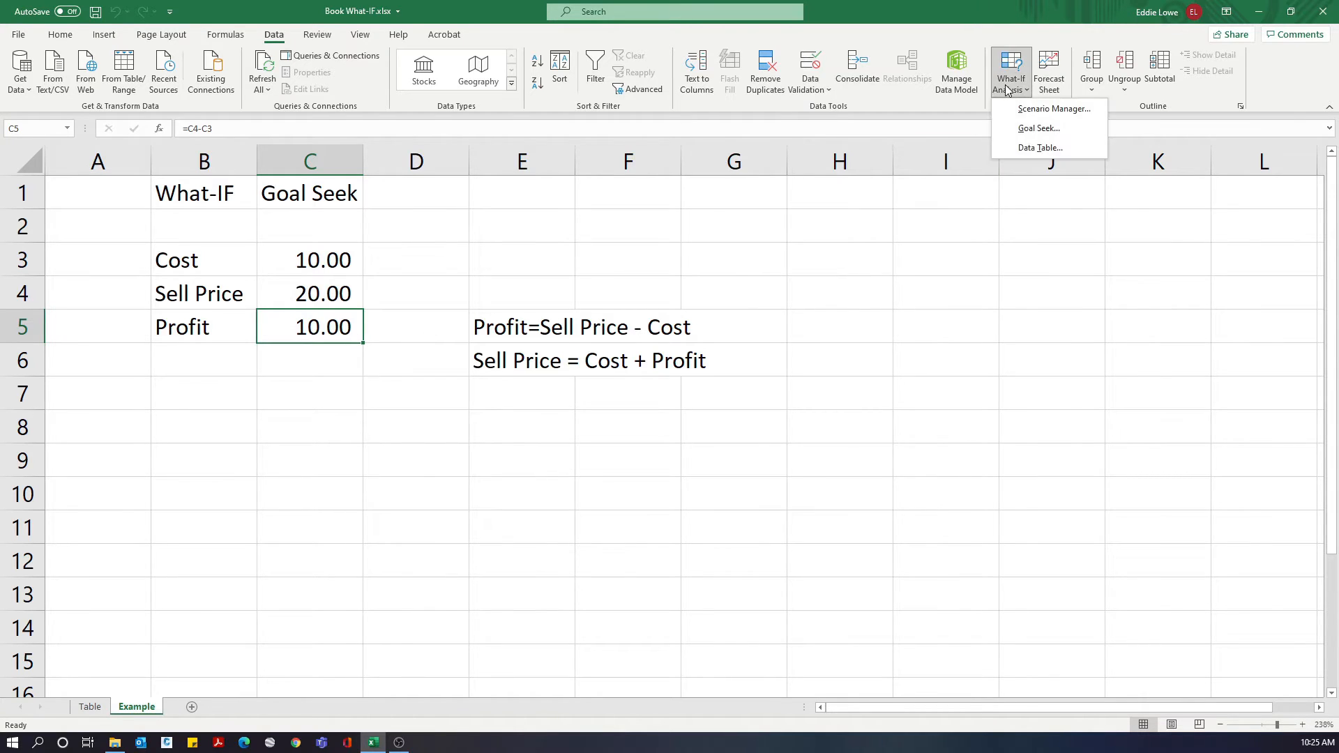
left_click(1038, 128)
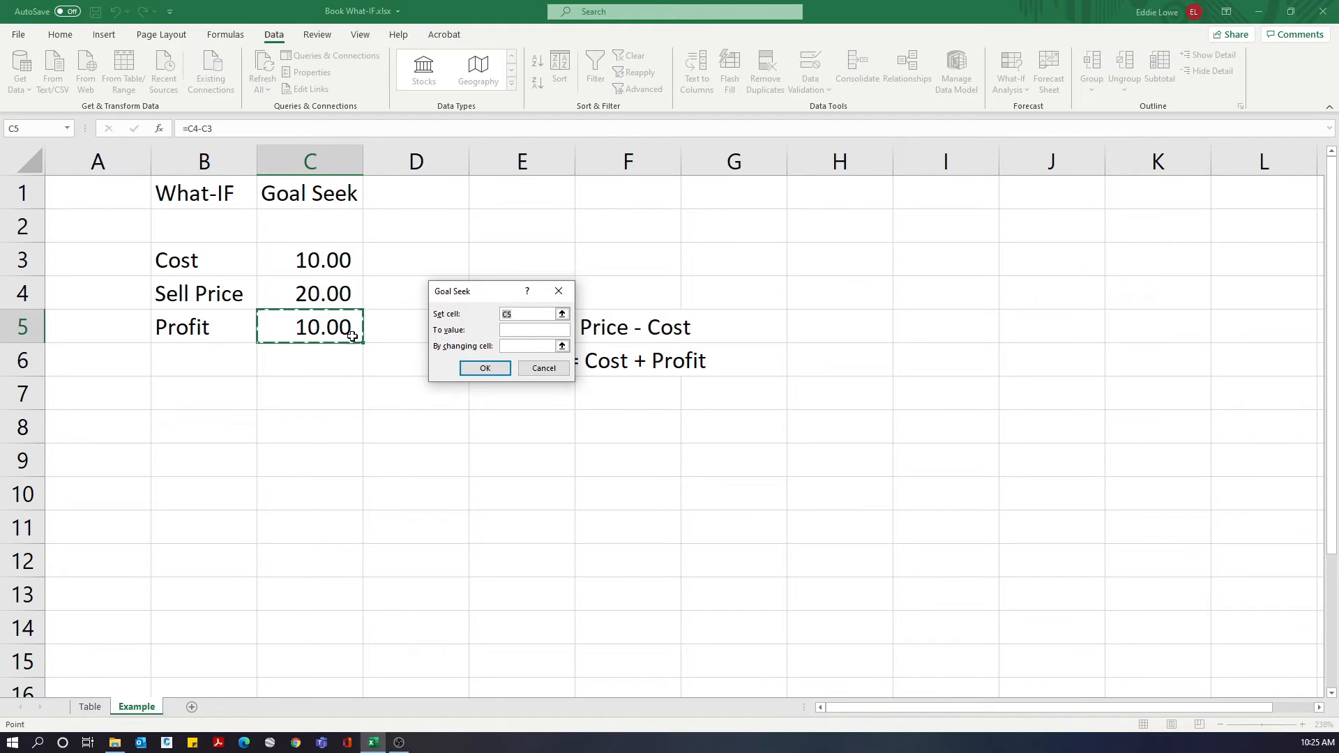
left_click(508, 330)
type("15")
left_click(514, 348)
left_click(318, 293)
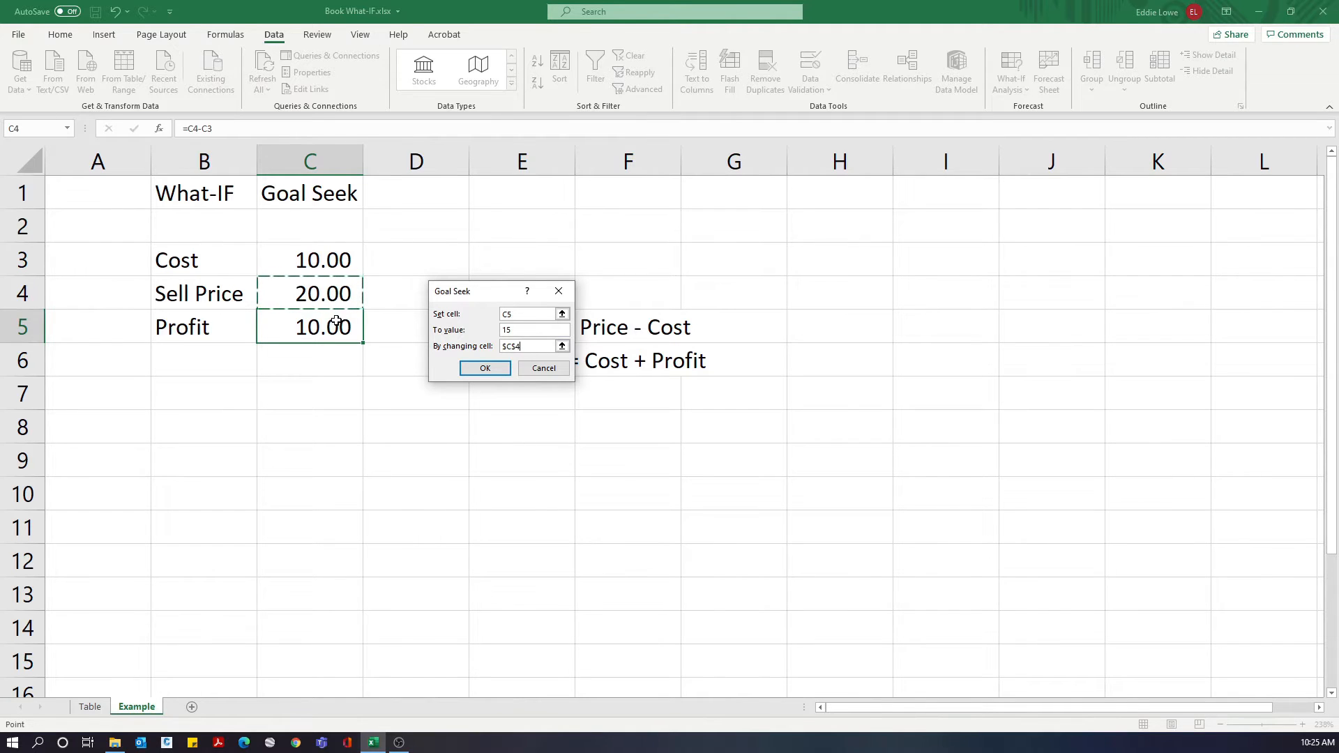
left_click(477, 370)
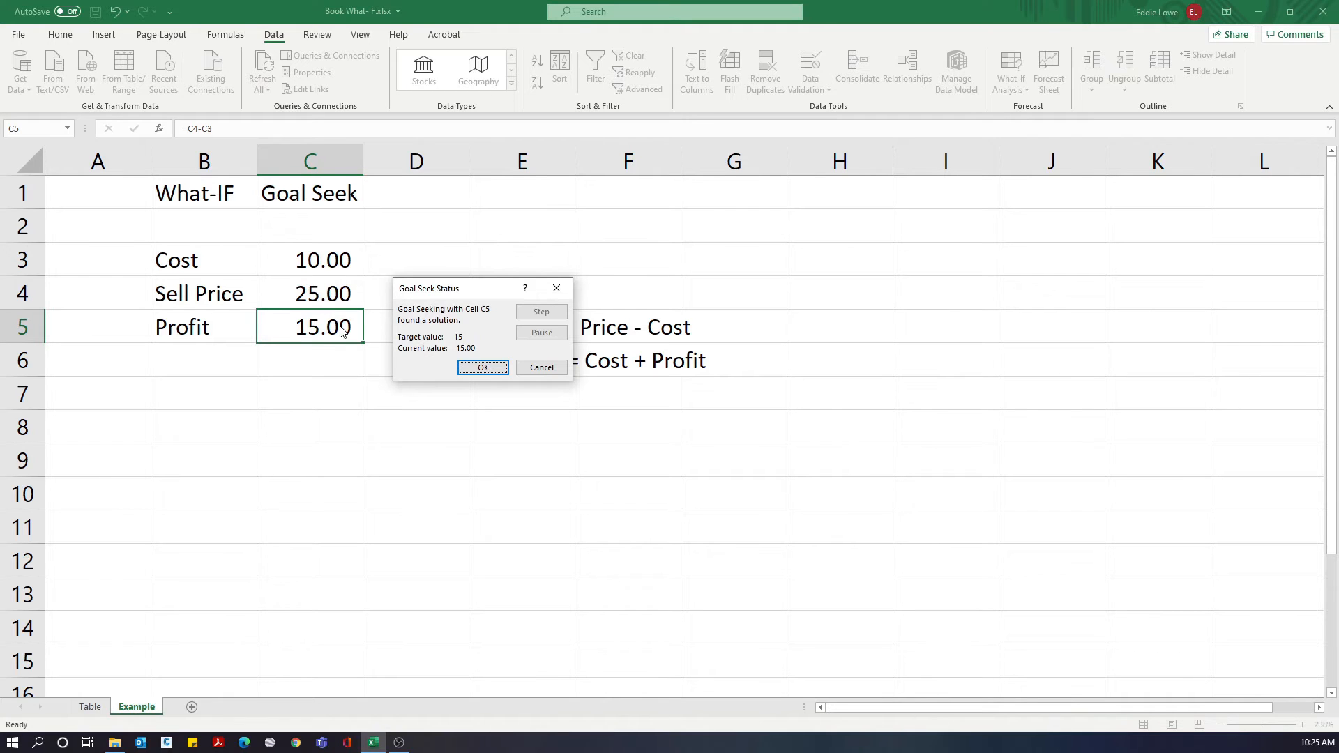
left_click(488, 368)
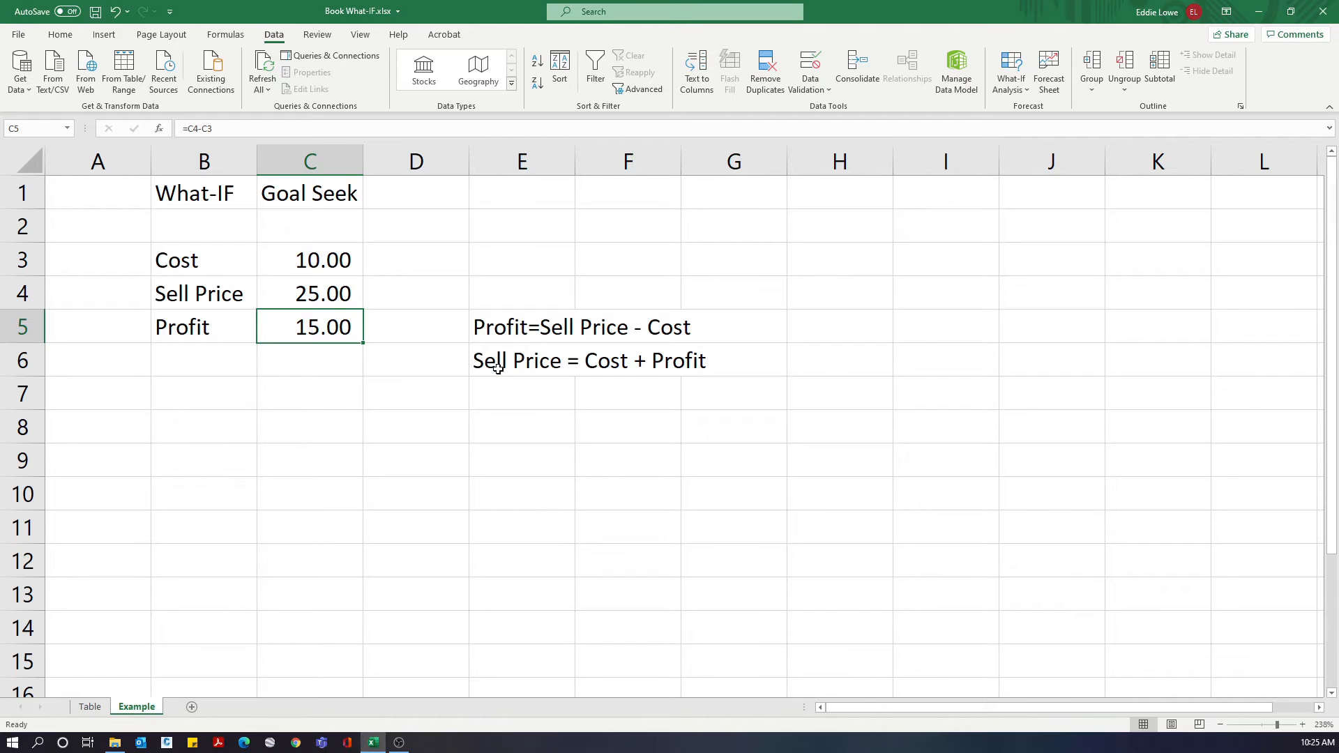
On the Table sheet, unhide the columns between L and O and select the Profit Margin value in N3
left_click(91, 706)
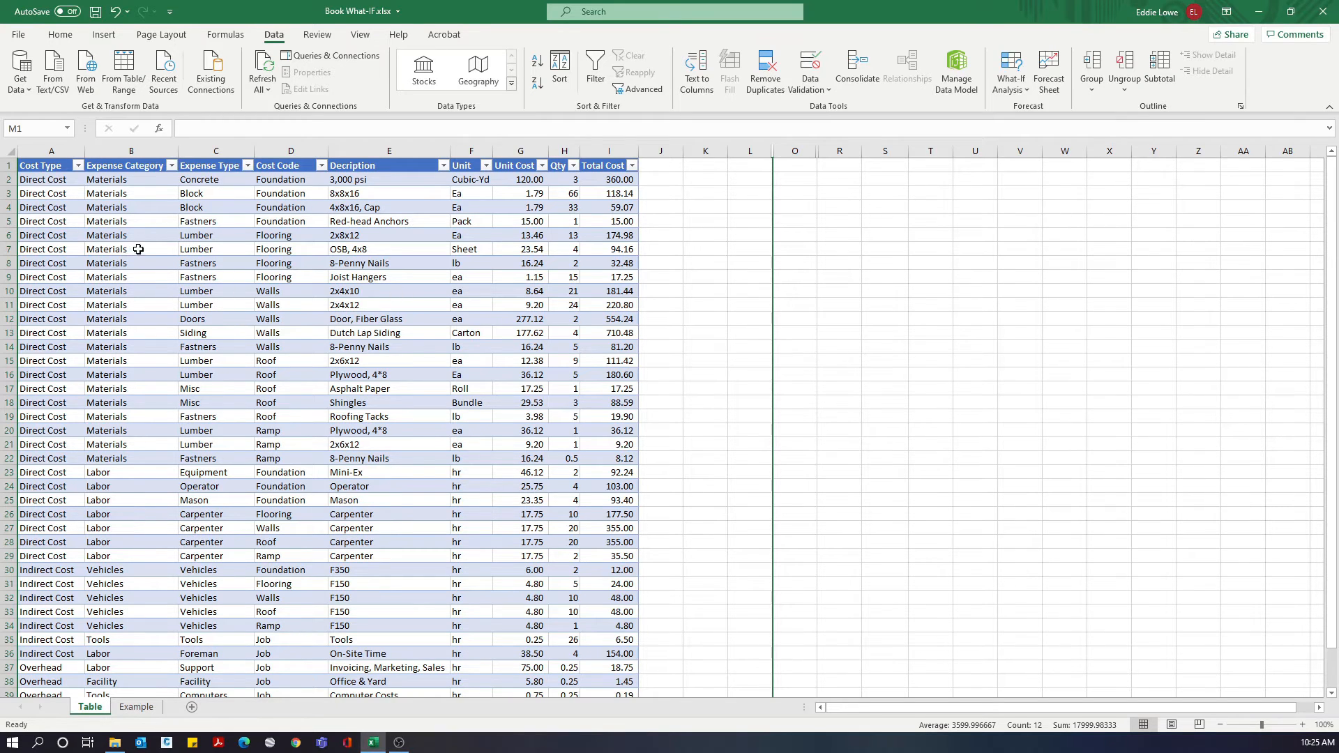
scroll(179, 436, "down", 3)
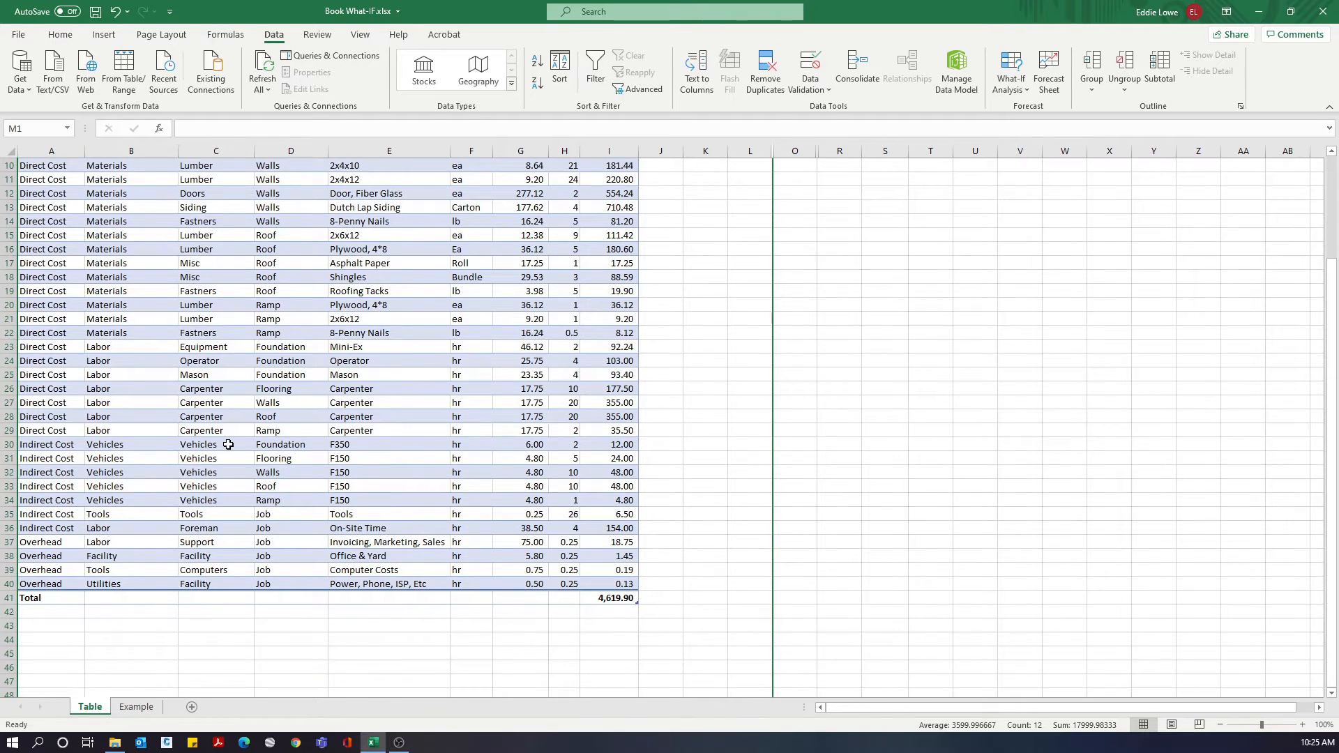
scroll(228, 444, "up", 3)
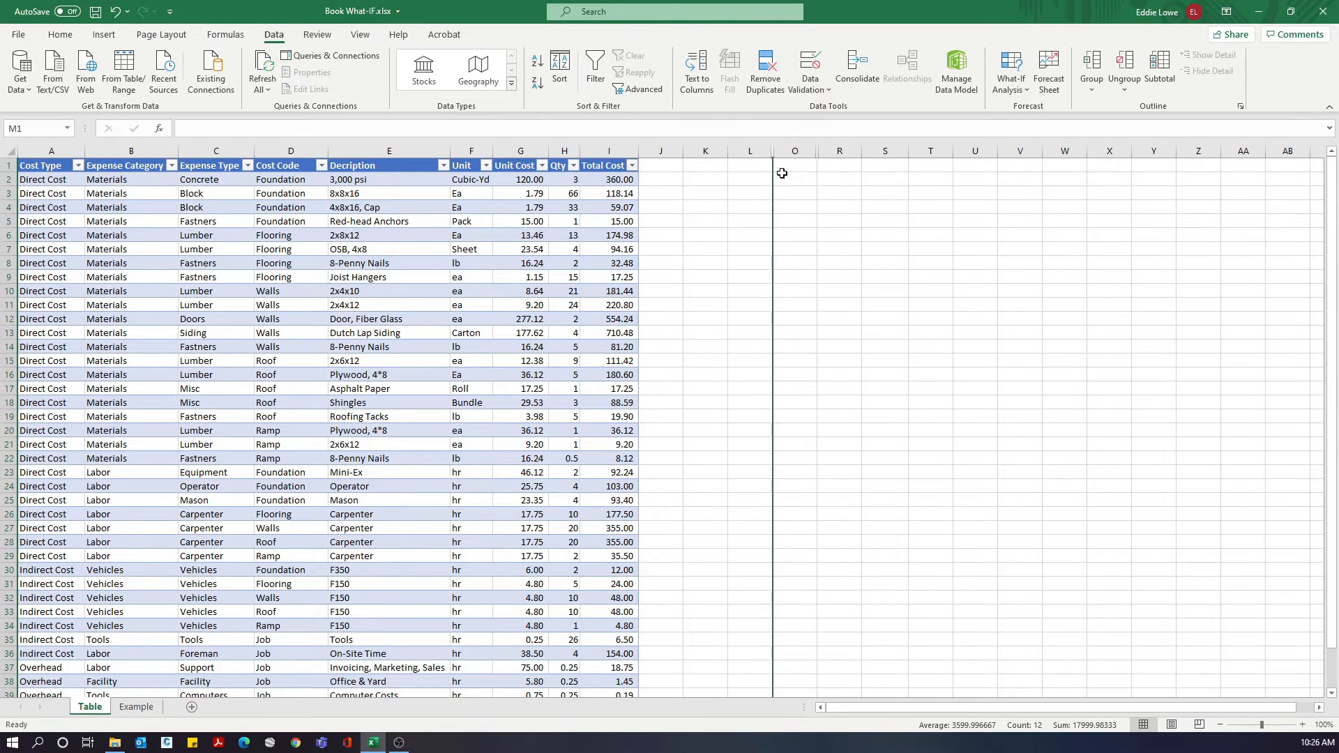
left_click_drag(764, 156, 794, 152)
right_click(794, 153)
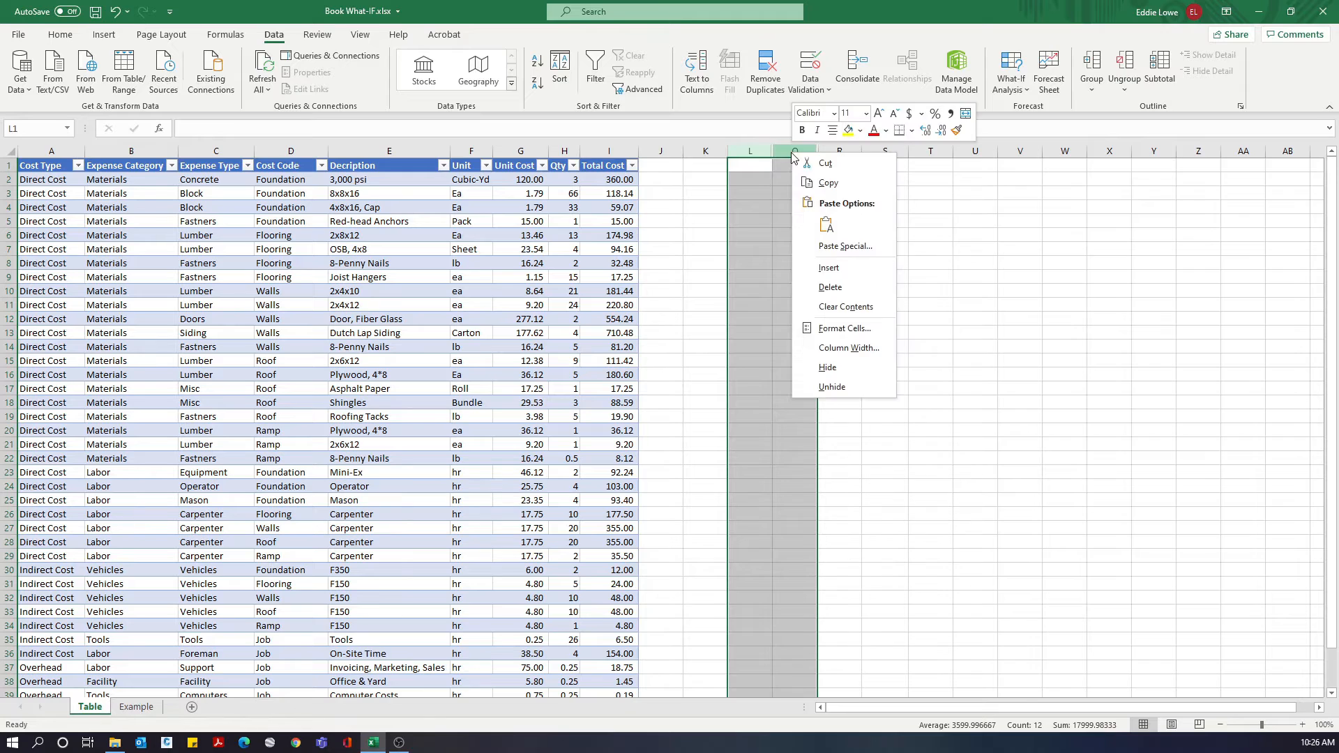
left_click(839, 387)
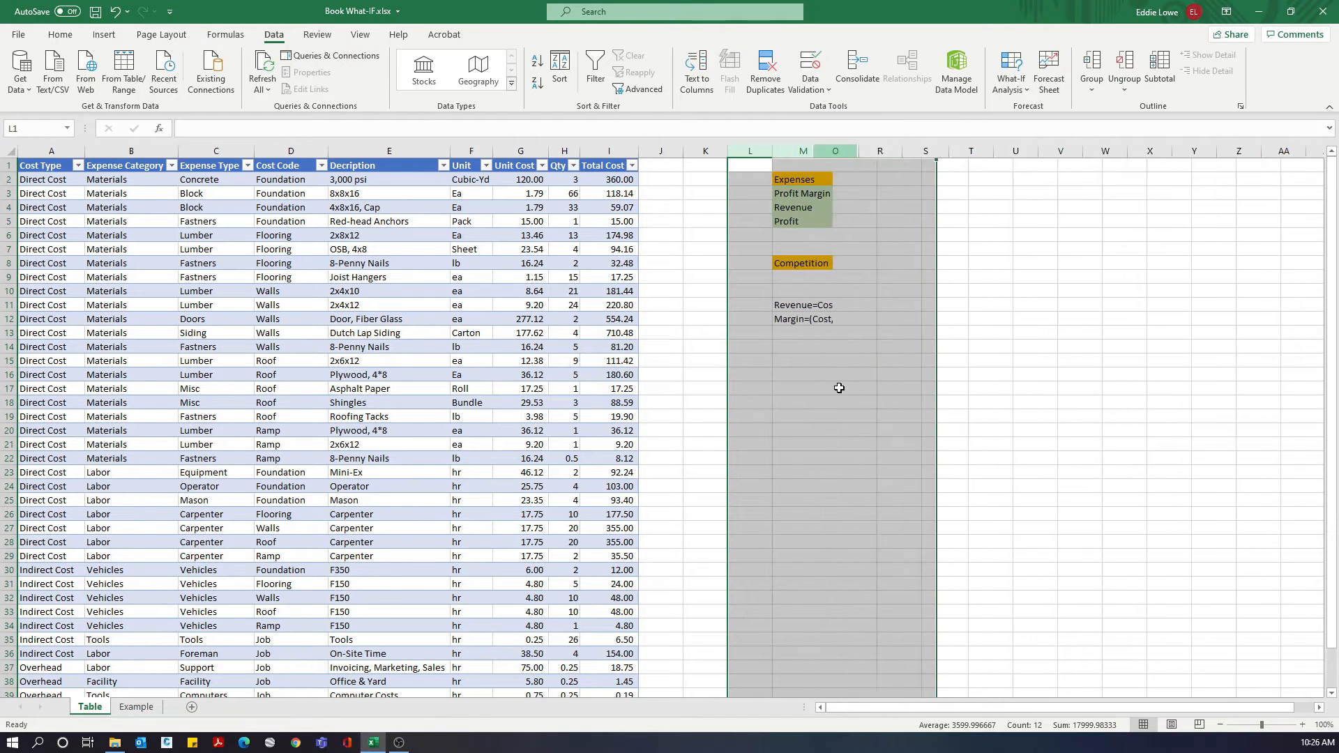
left_click(848, 193)
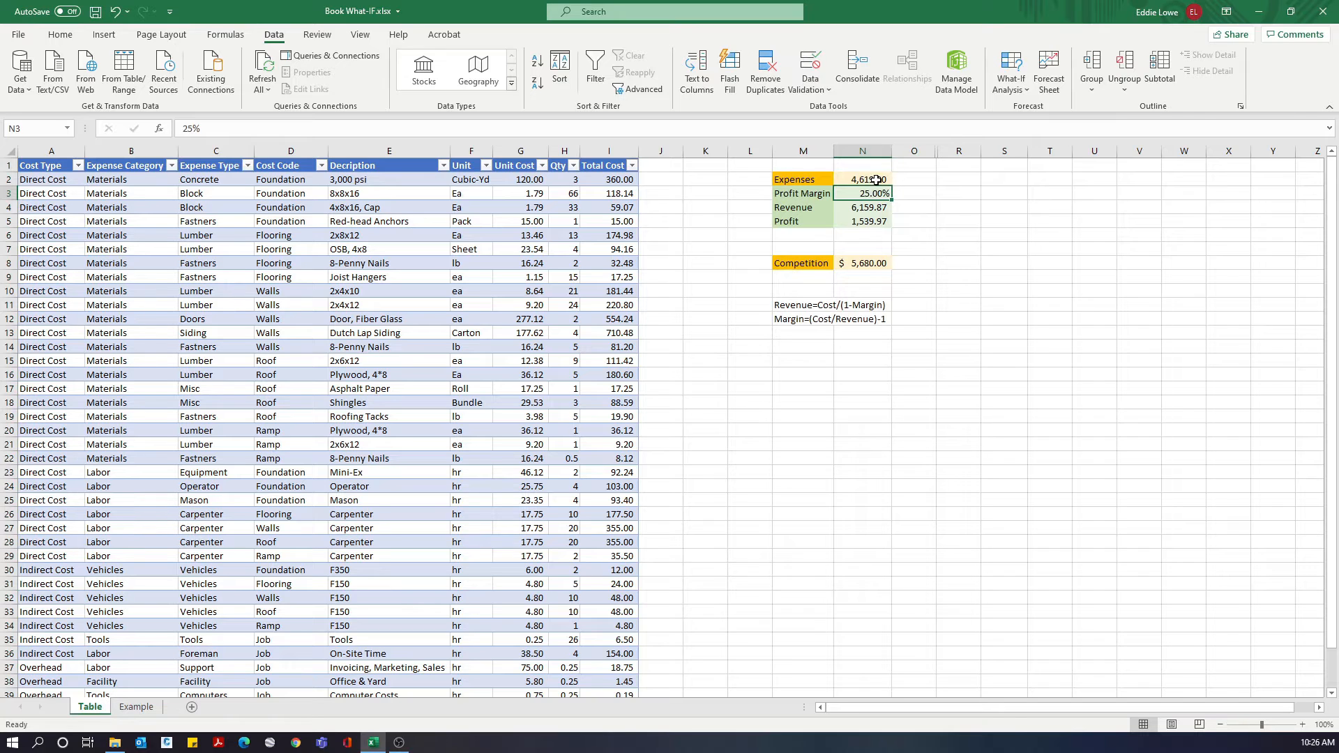
Use Goal Seek to bring Revenue in N4 to 5680 by changing the Profit Margin in N3, and keep the solution
scroll(665, 415, "down", 4)
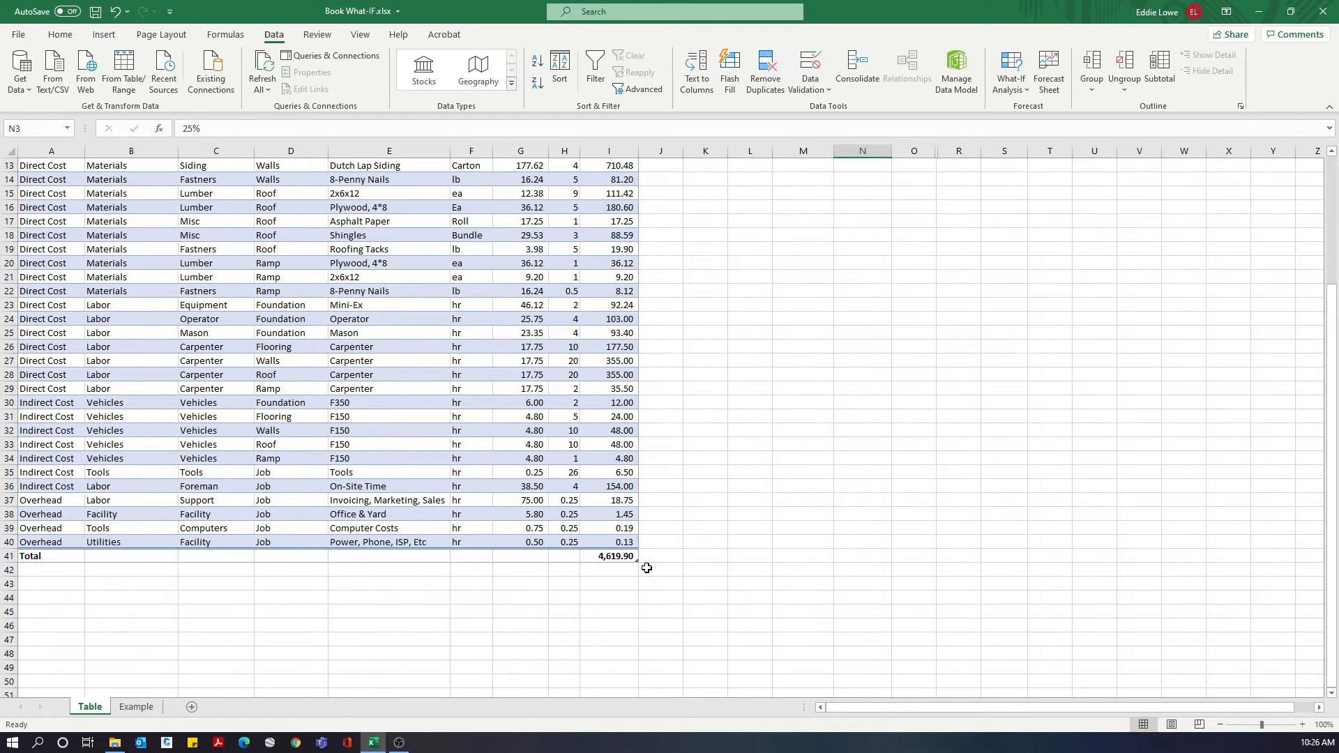
scroll(829, 492, "up", 4)
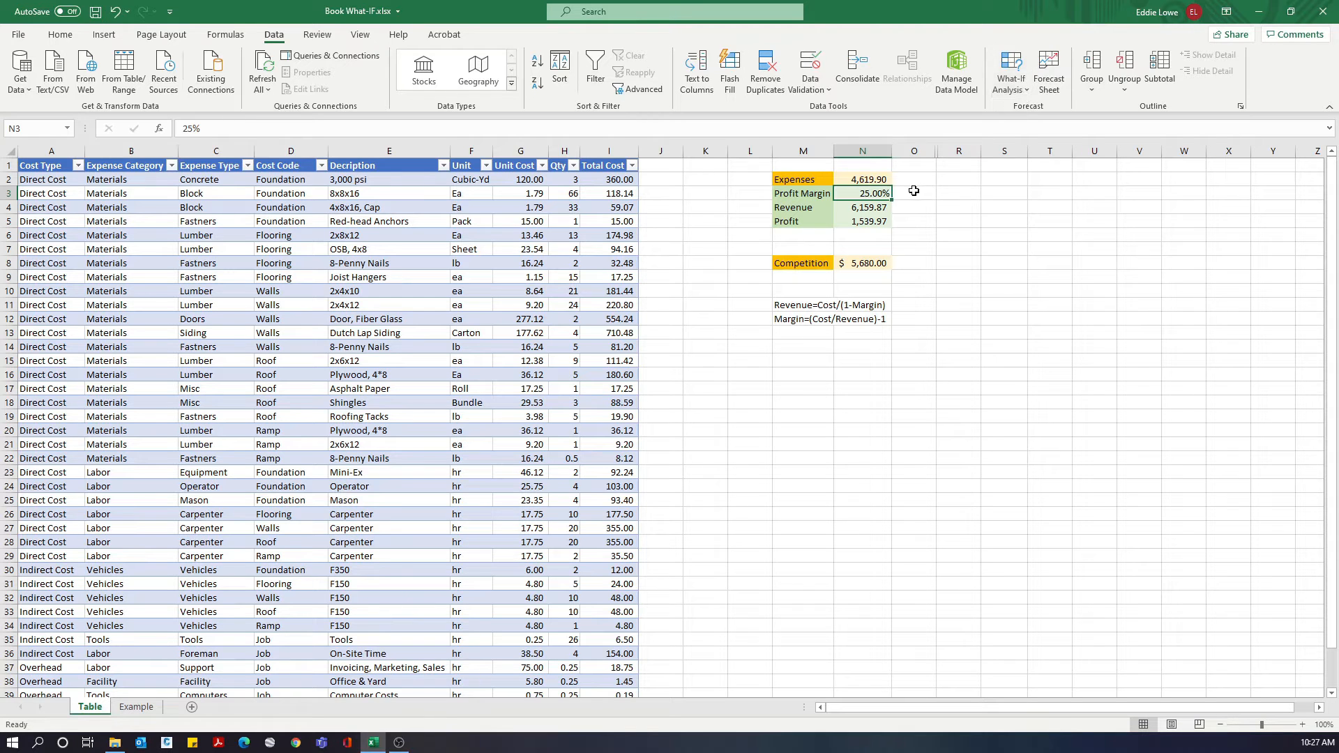
left_click(879, 209)
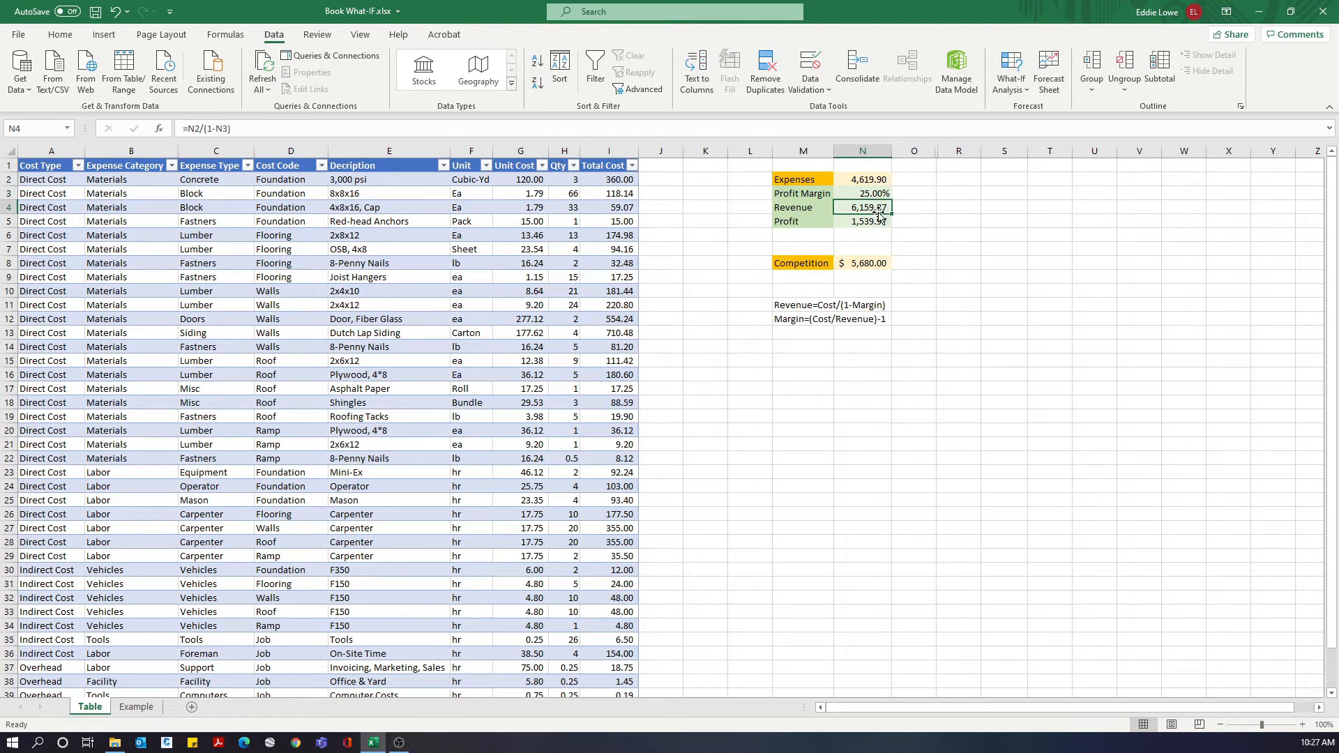
left_click(1052, 83)
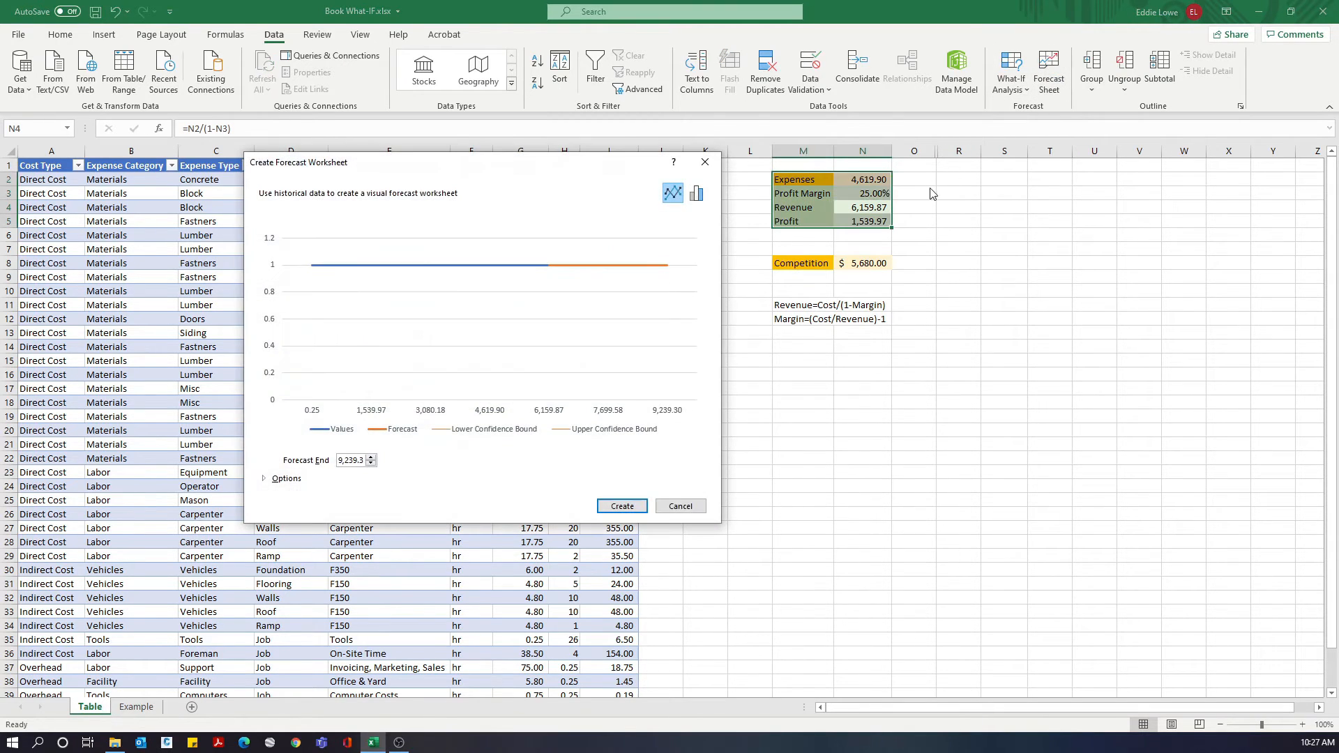
left_click(680, 506)
left_click(1011, 77)
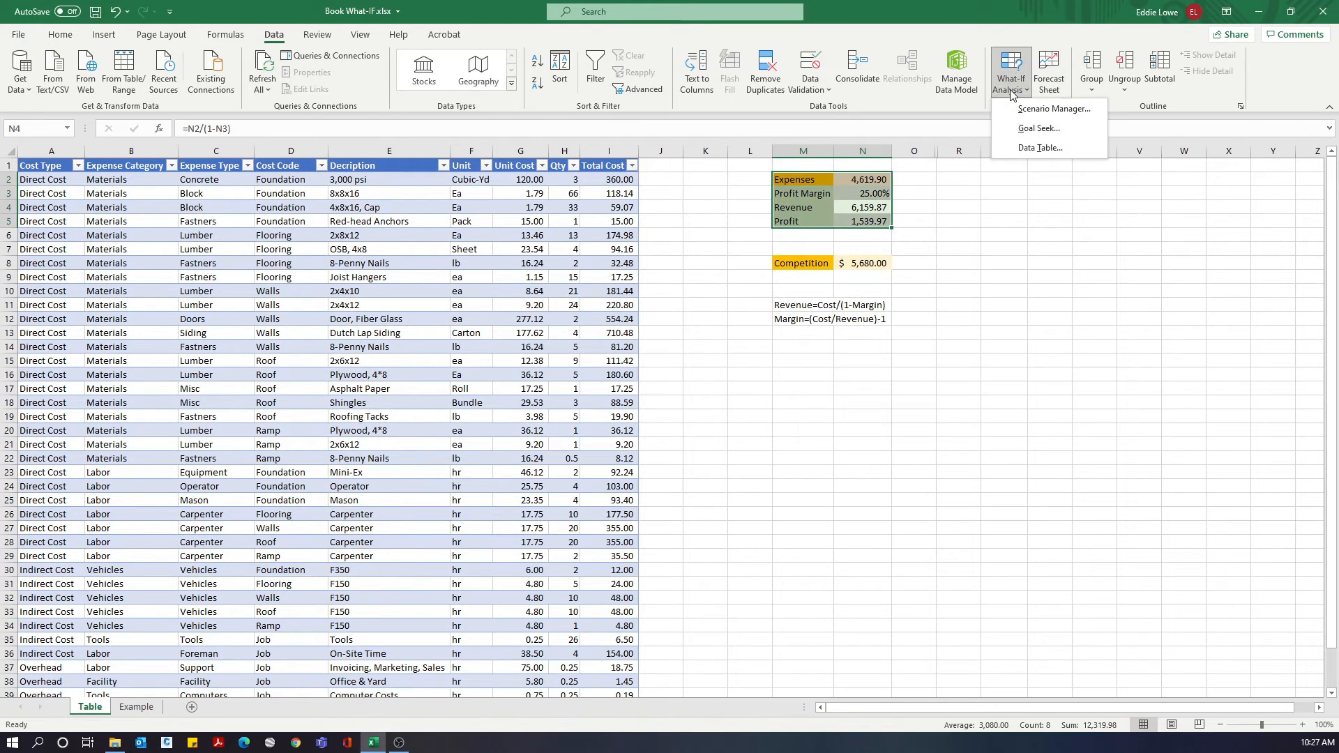
left_click(1039, 128)
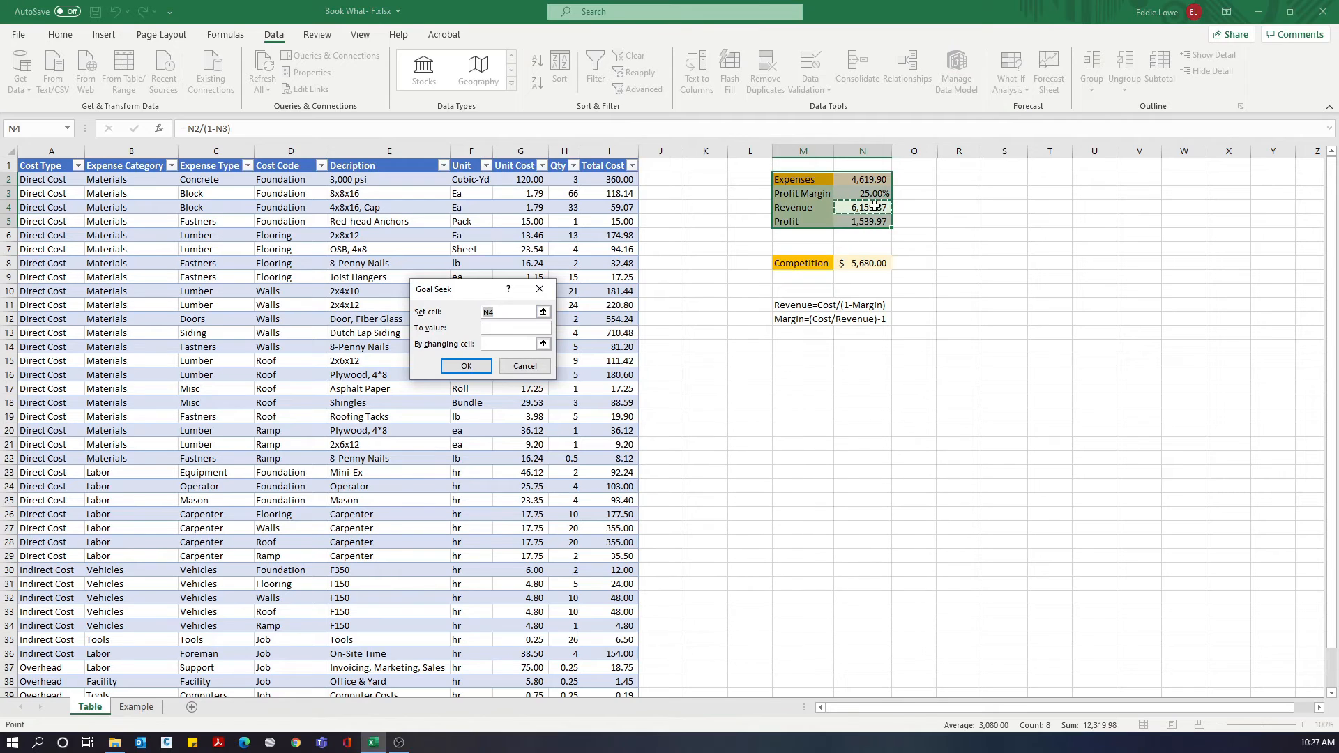
left_click(496, 327)
type("5680")
left_click(498, 343)
left_click(874, 193)
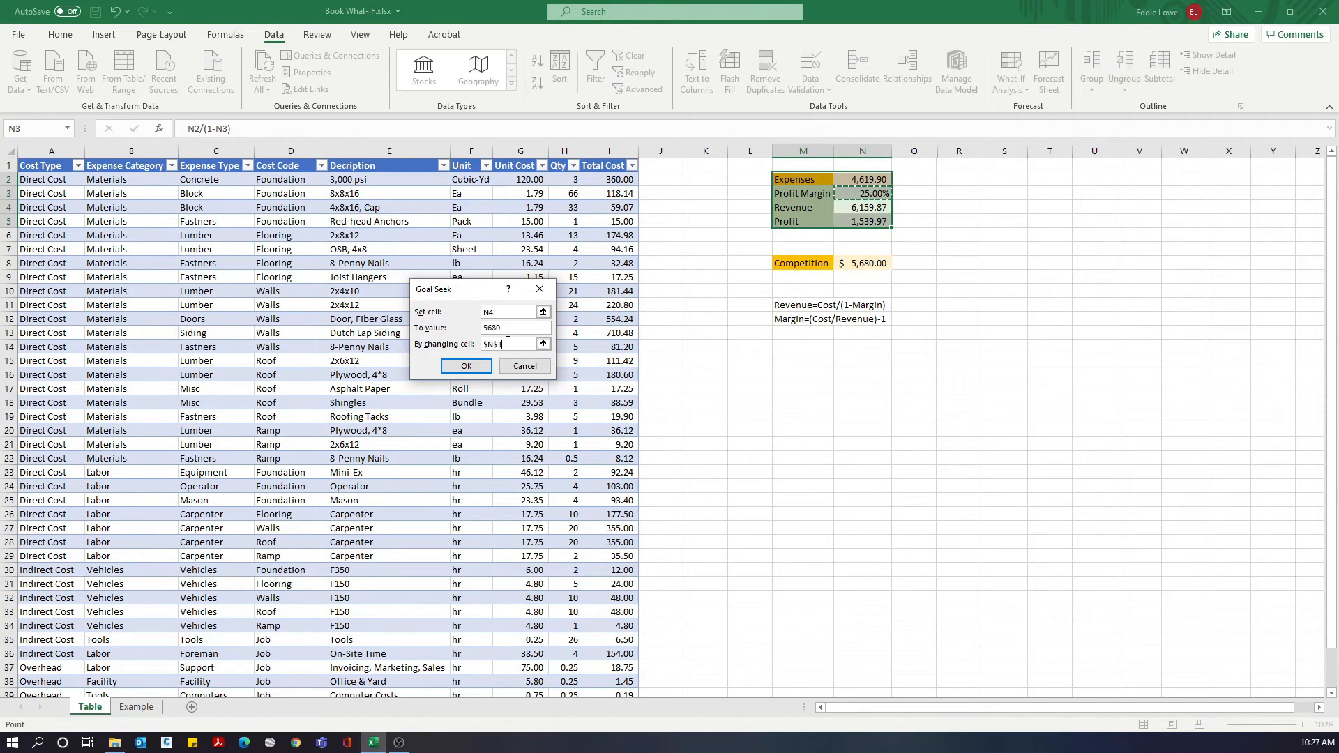
left_click(465, 367)
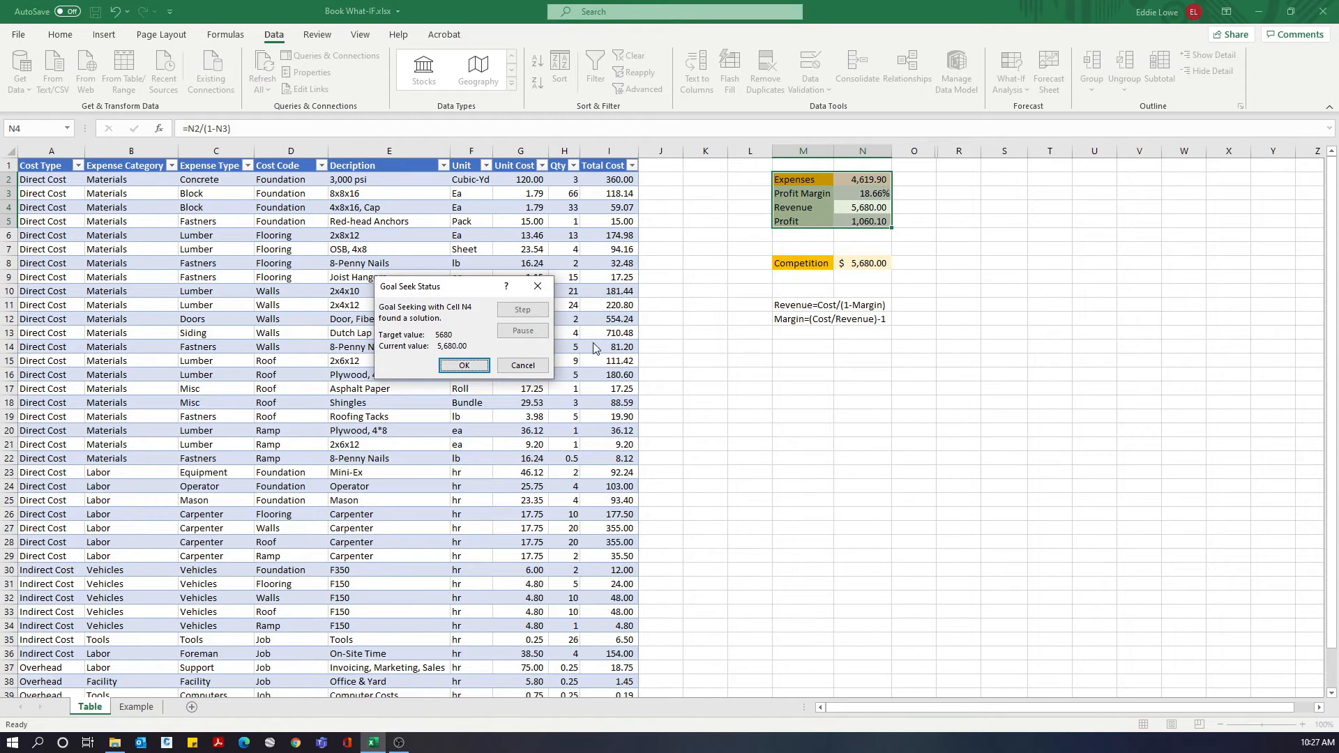
left_click(464, 366)
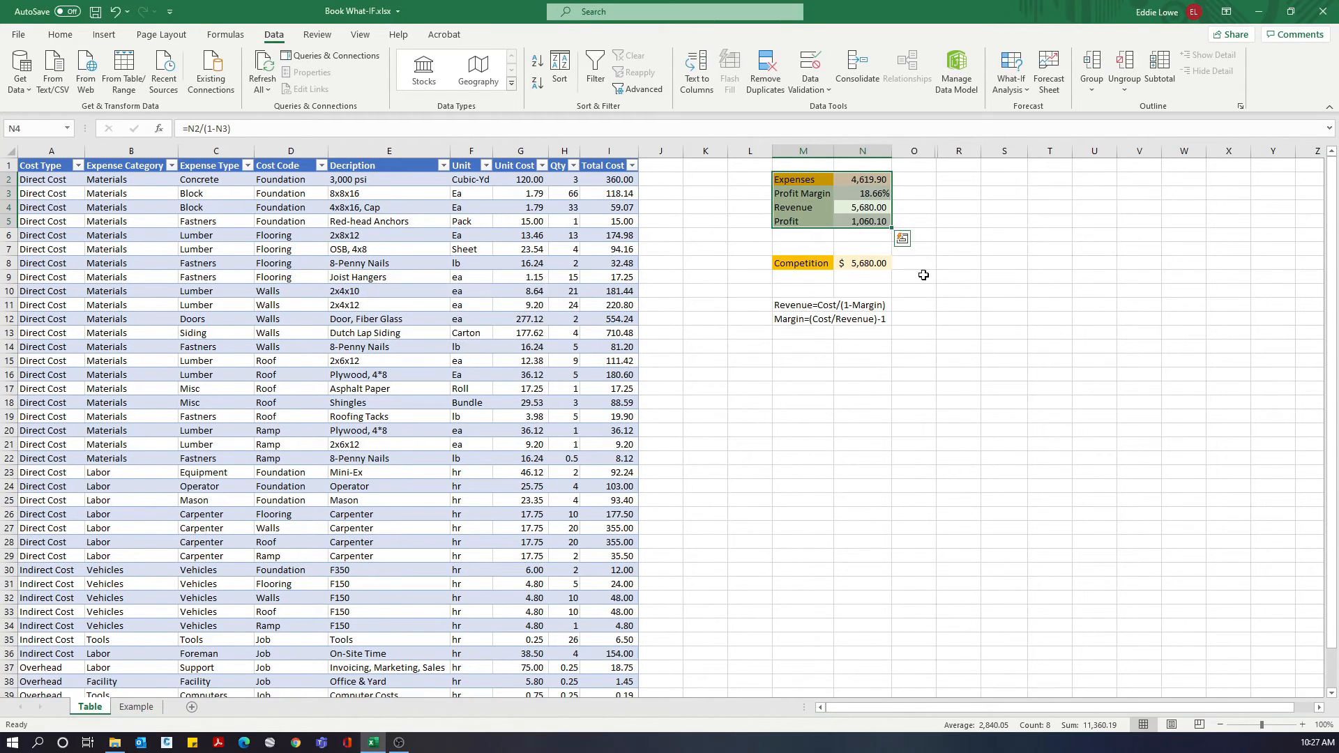
Unhide the columns between O and R on the Table sheet
left_click(883, 195)
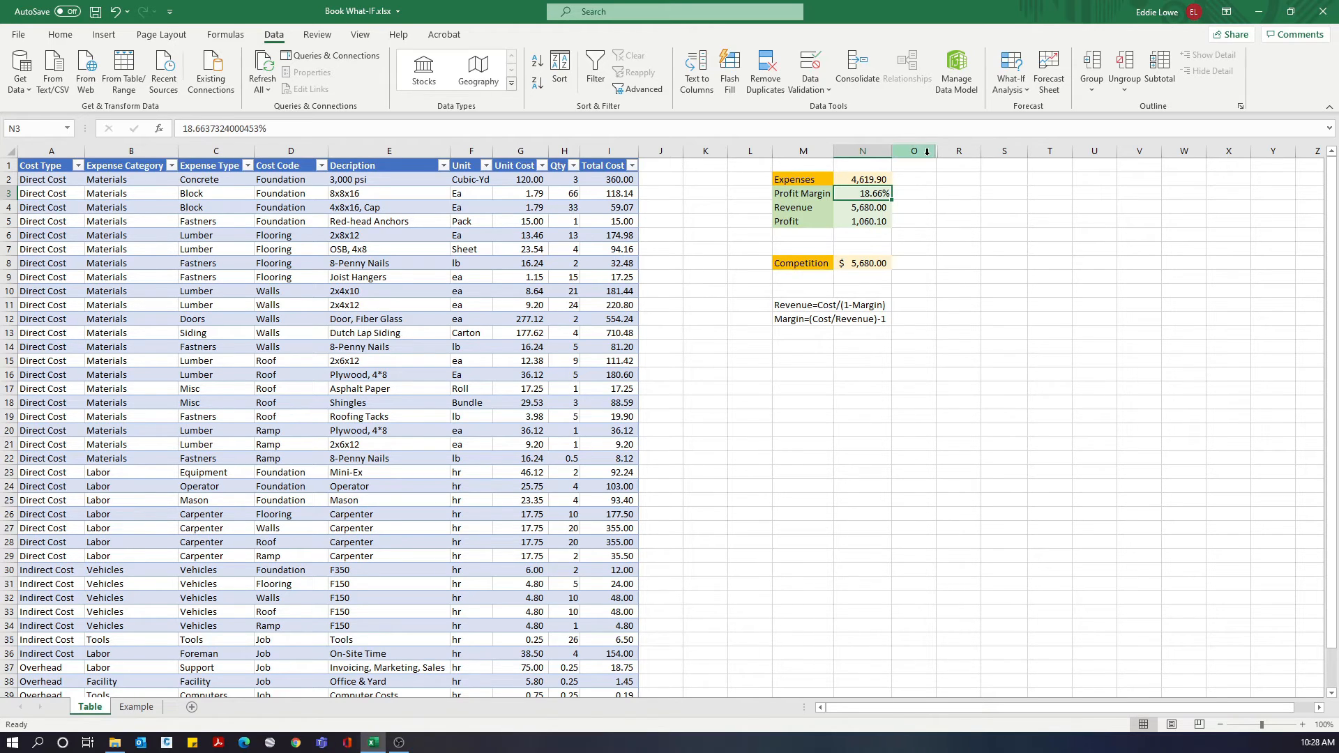
left_click_drag(914, 151, 963, 151)
right_click(963, 151)
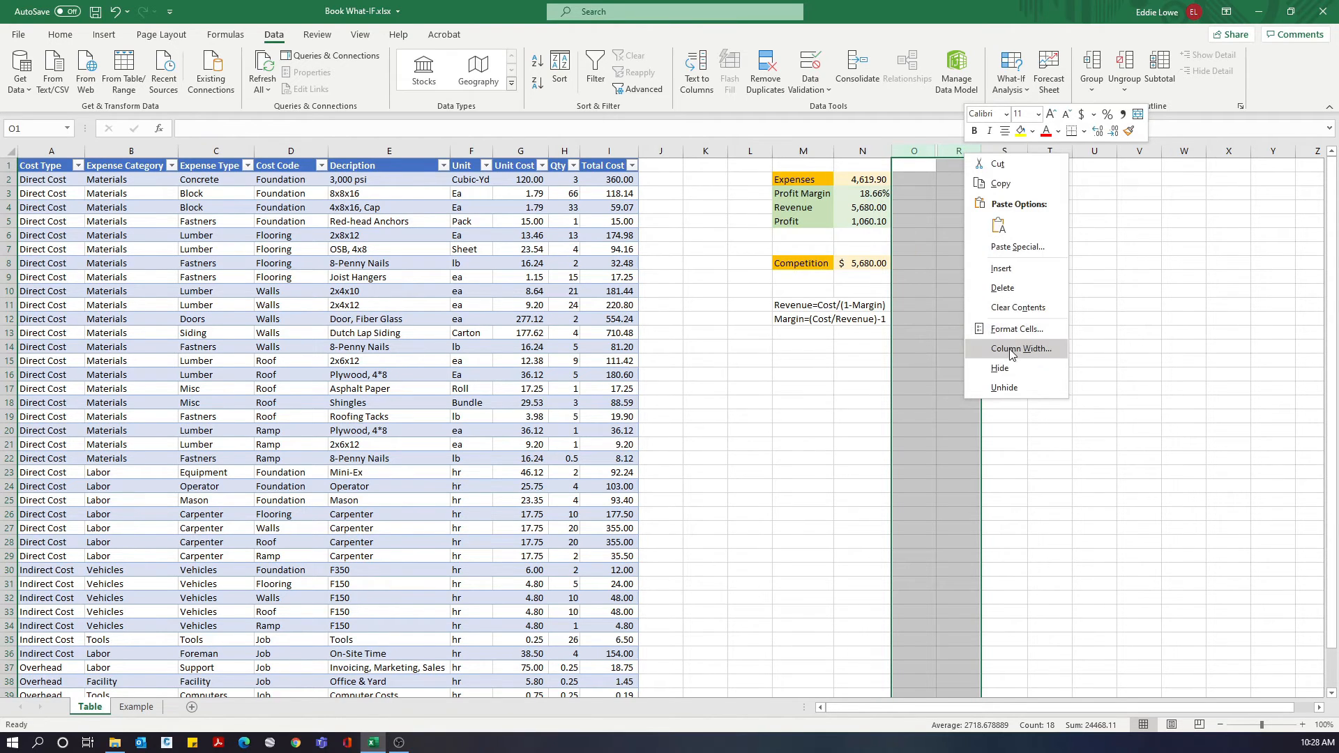
left_click(1004, 388)
left_click(991, 353)
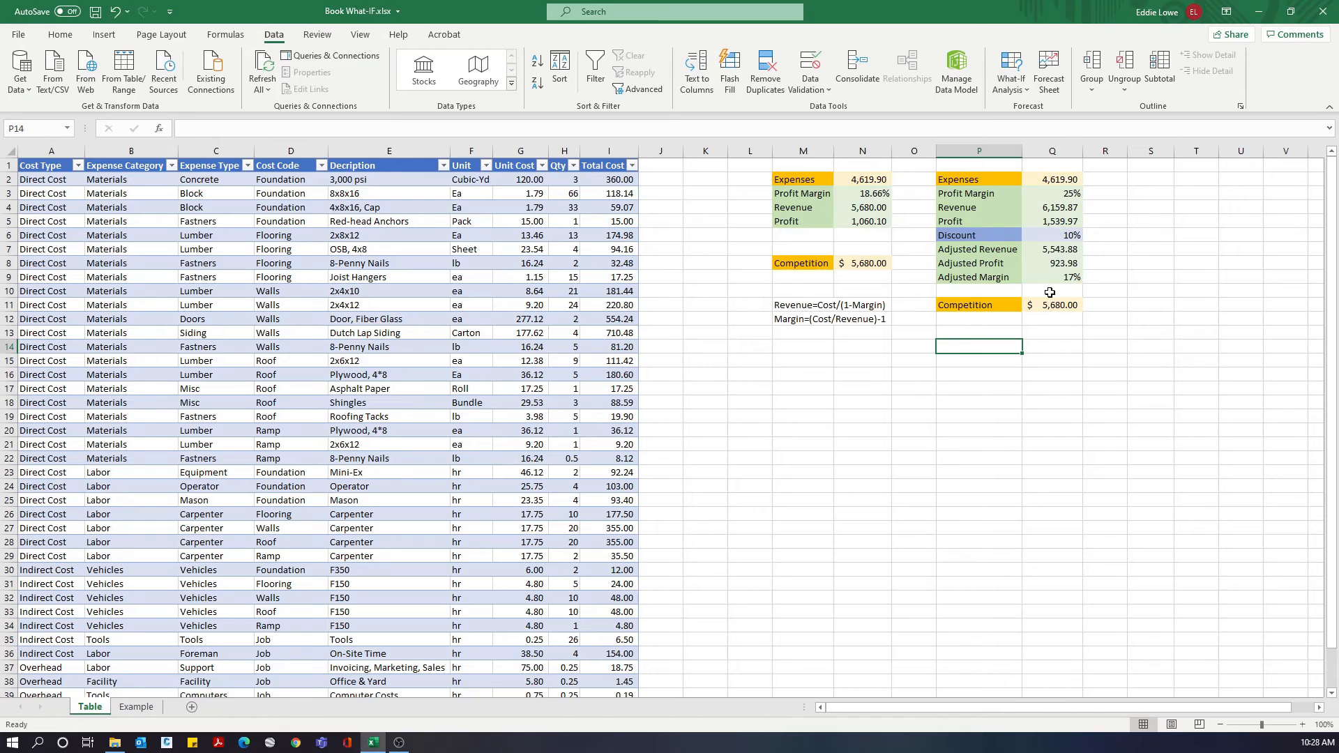
Use Goal Seek to bring Adjusted Revenue in Q7 to 5680.00 by changing the Discount in Q6, and keep the solution
left_click(1041, 235)
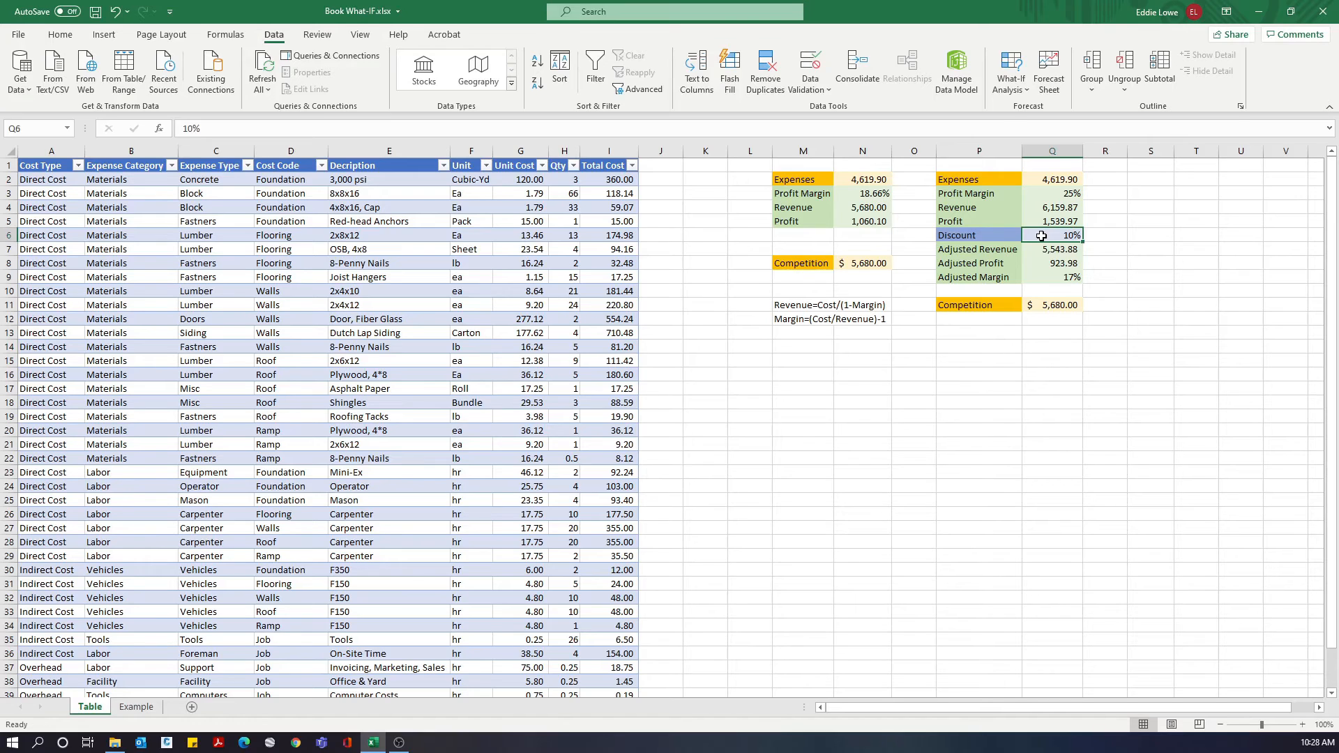
left_click(1009, 90)
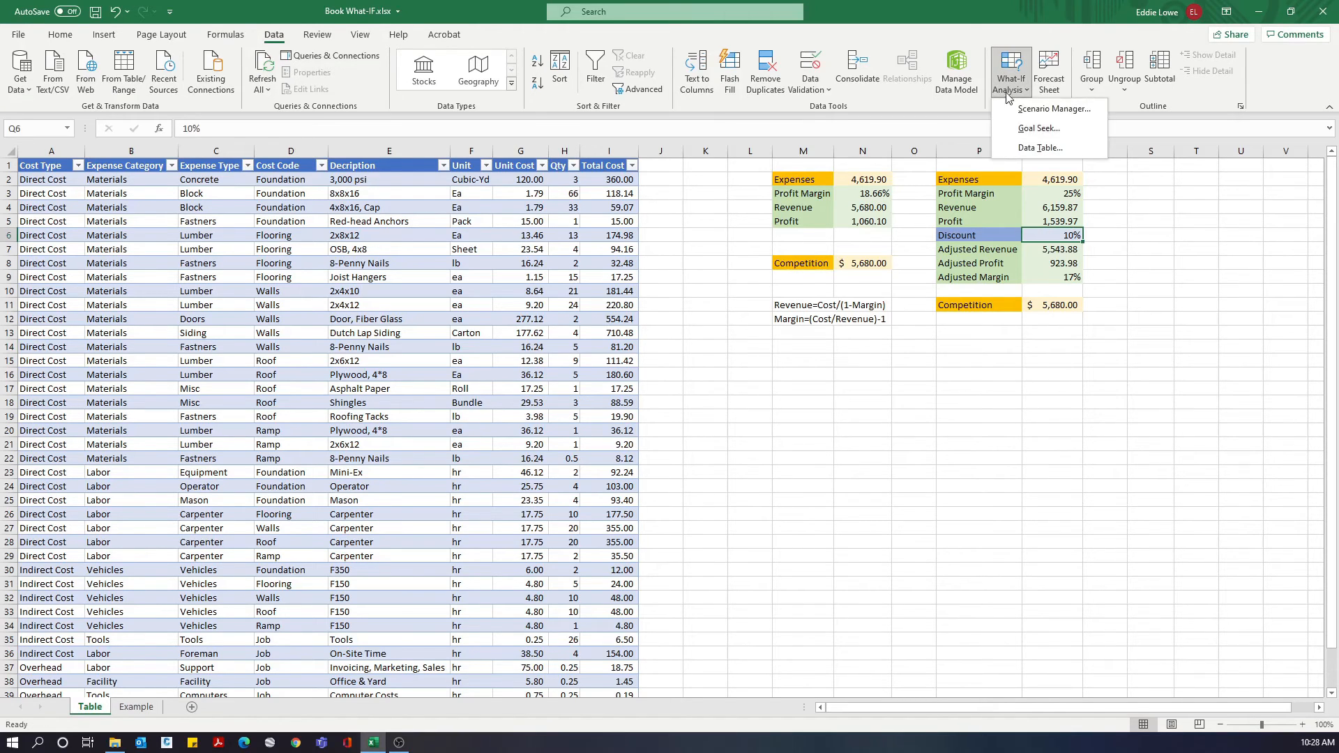
left_click(1038, 128)
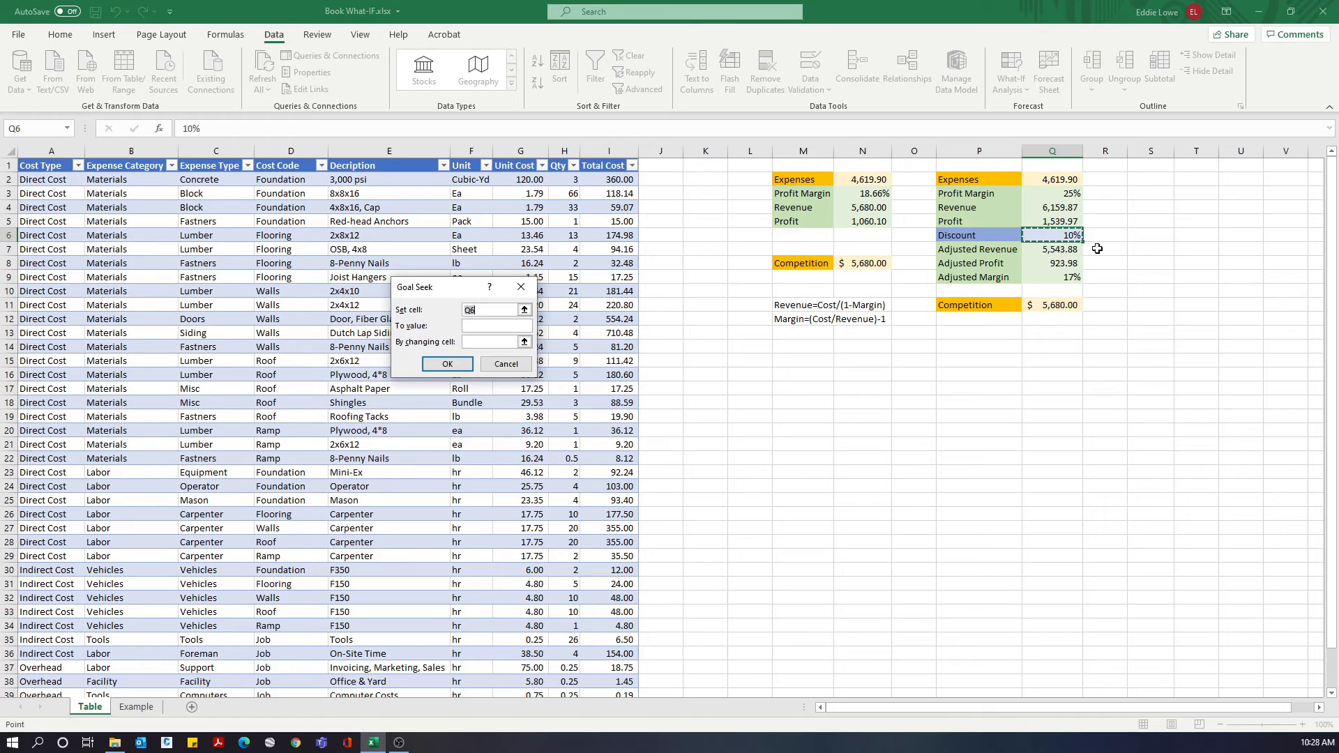
left_click(1071, 250)
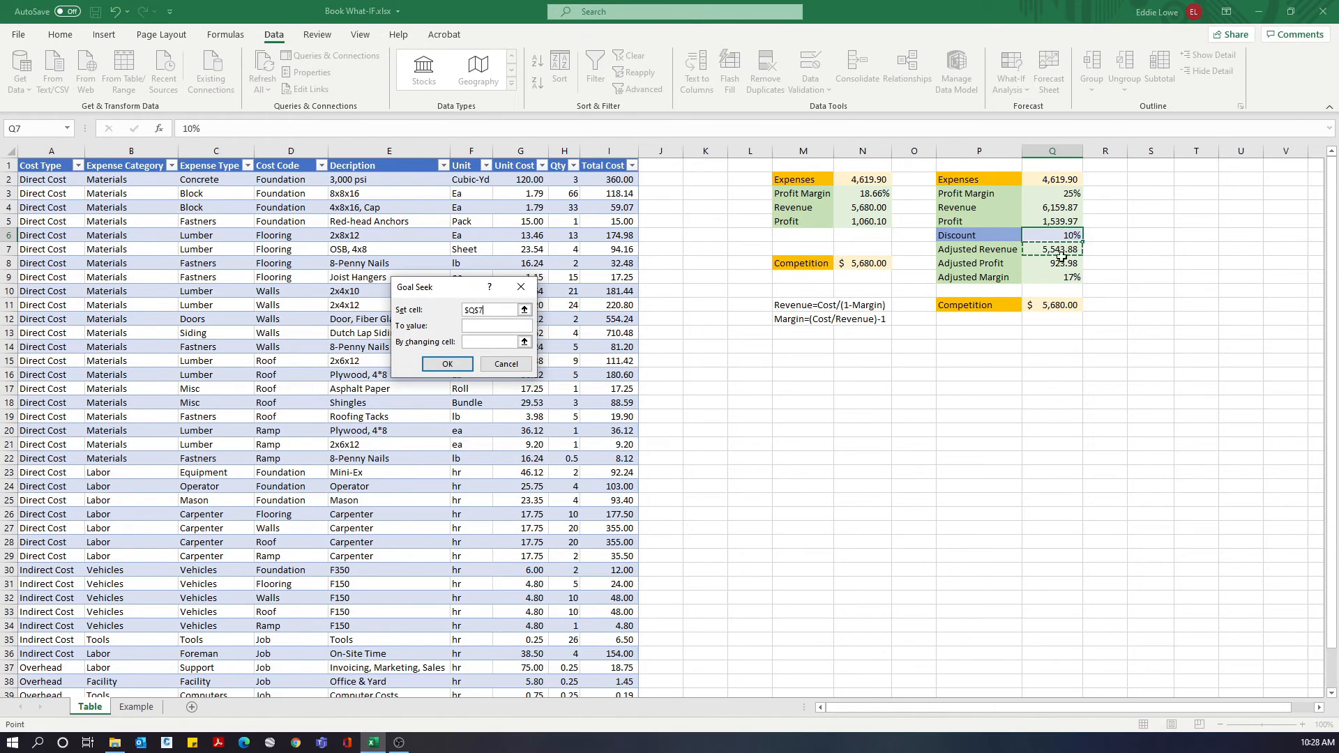
left_click(481, 326)
left_click(483, 342)
left_click(1072, 236)
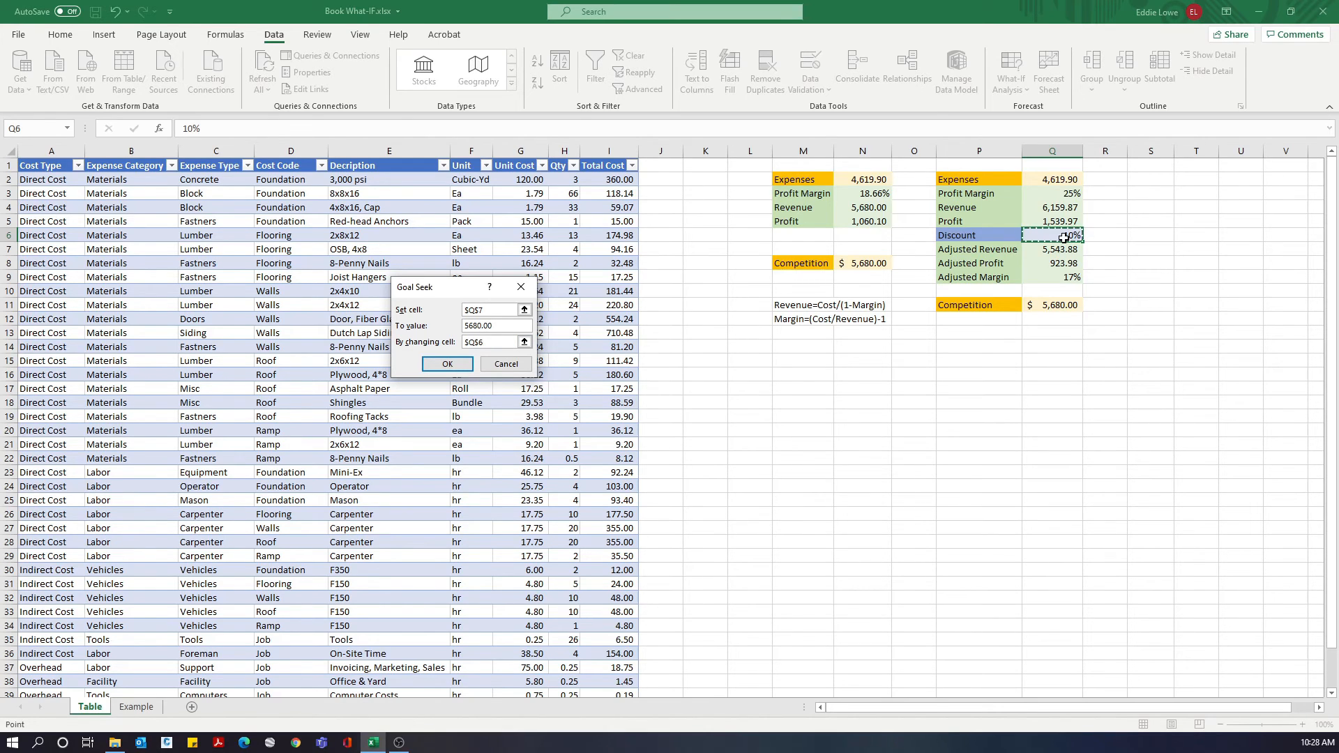
left_click(446, 364)
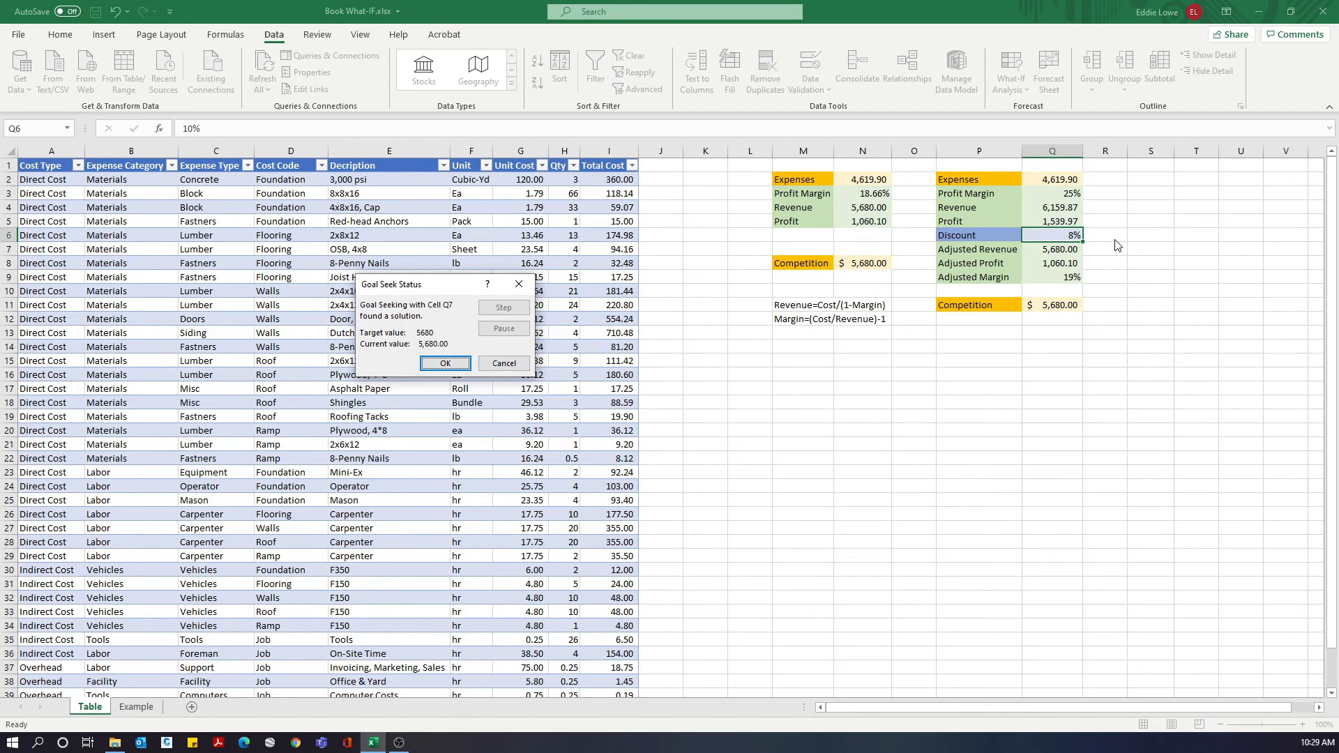
left_click(445, 364)
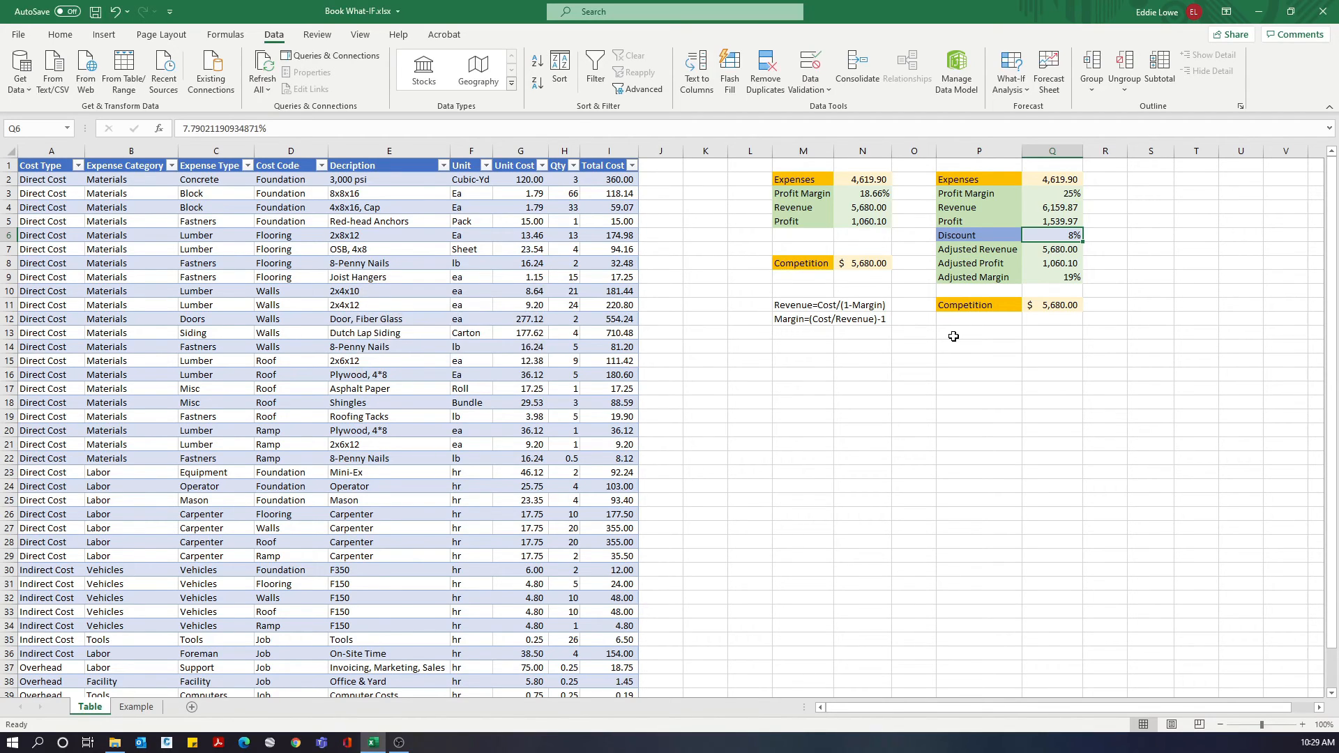
Format the Adjusted Margin in Q9 as a percentage with two decimal places and save the workbook
left_click(1064, 279)
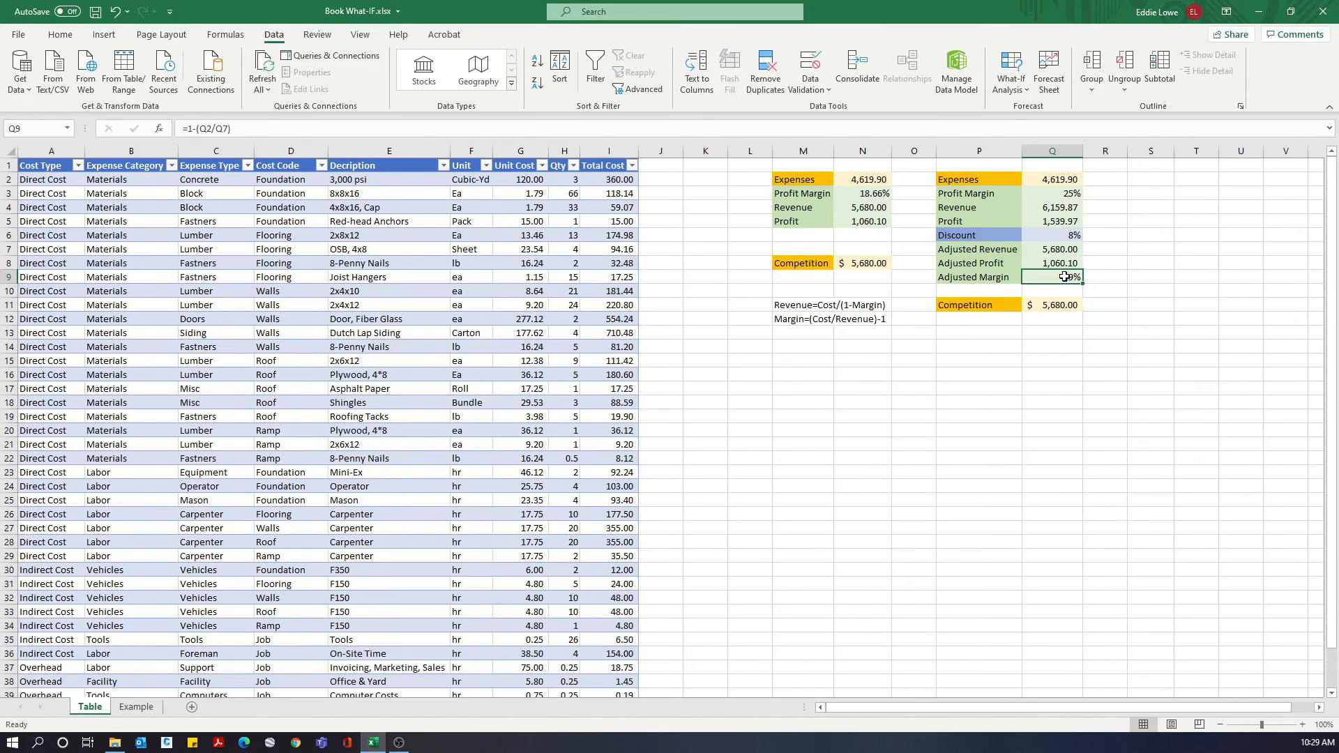
left_click(60, 35)
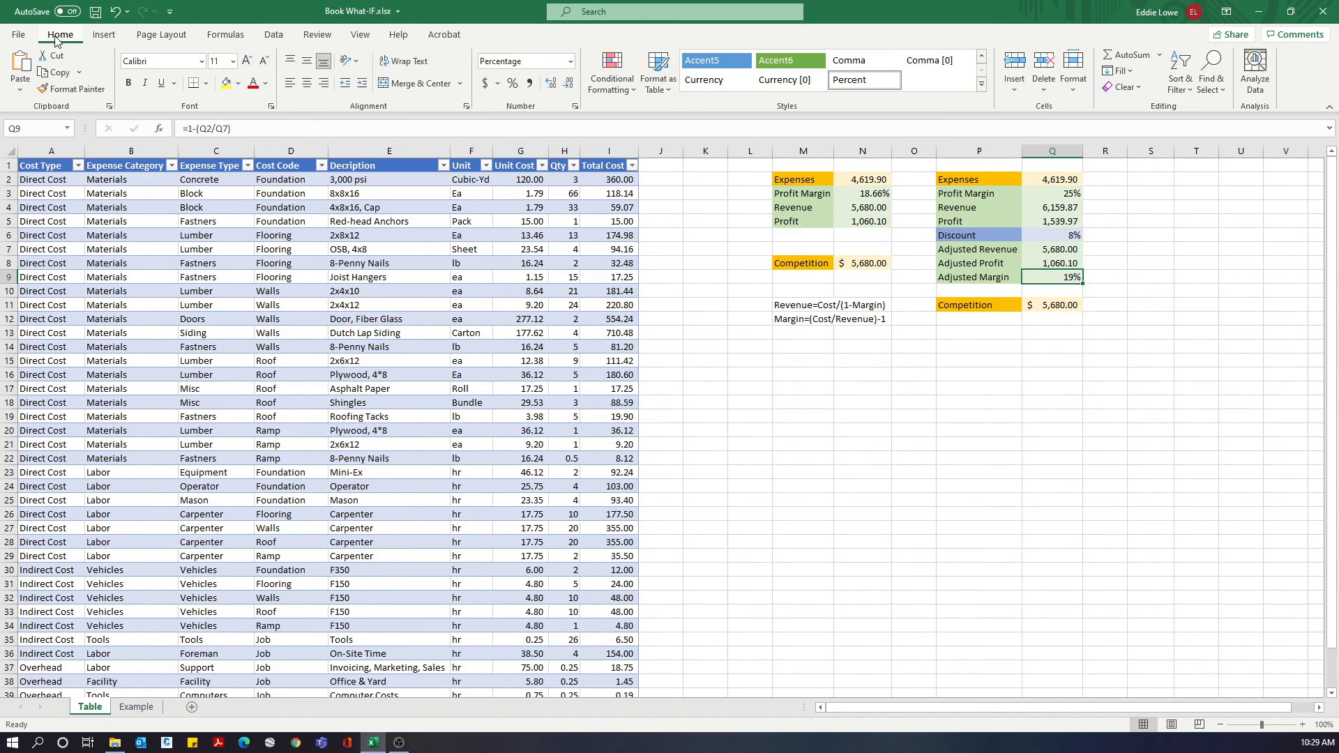
left_click(551, 83)
left_click(551, 83)
left_click(95, 13)
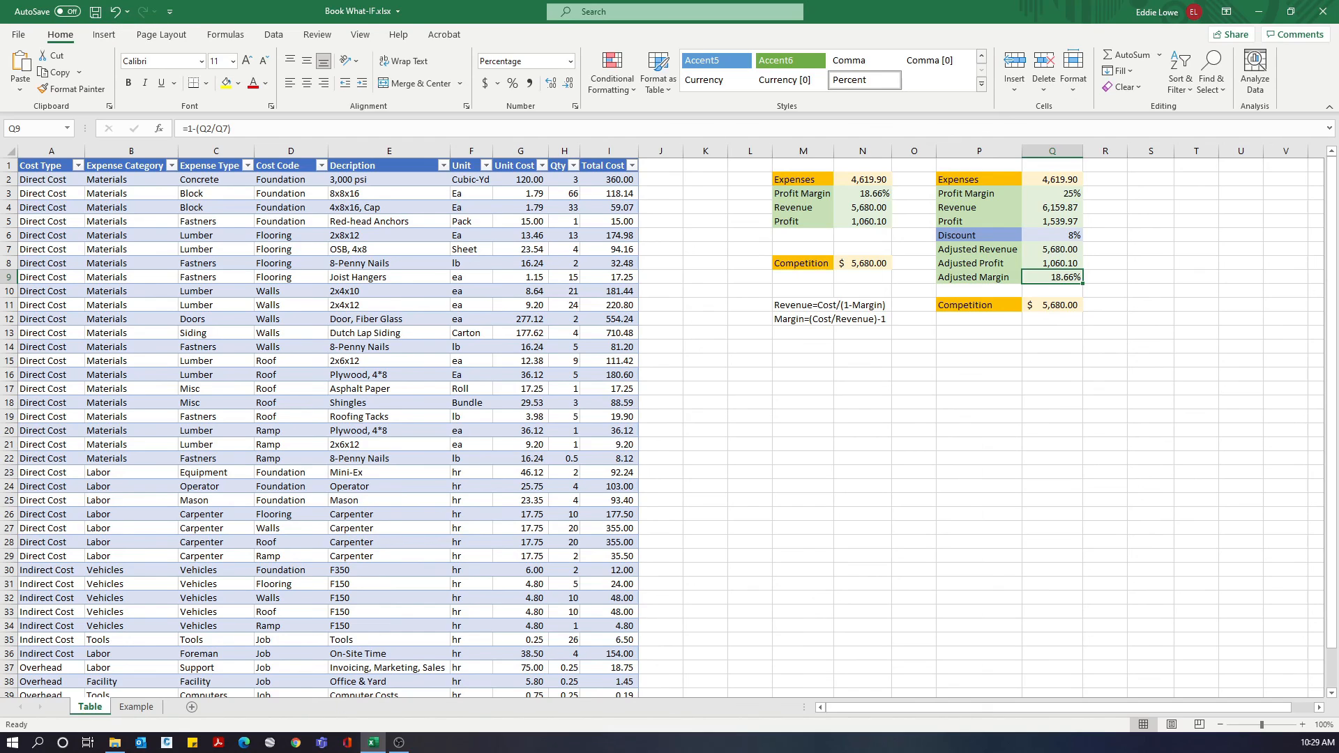